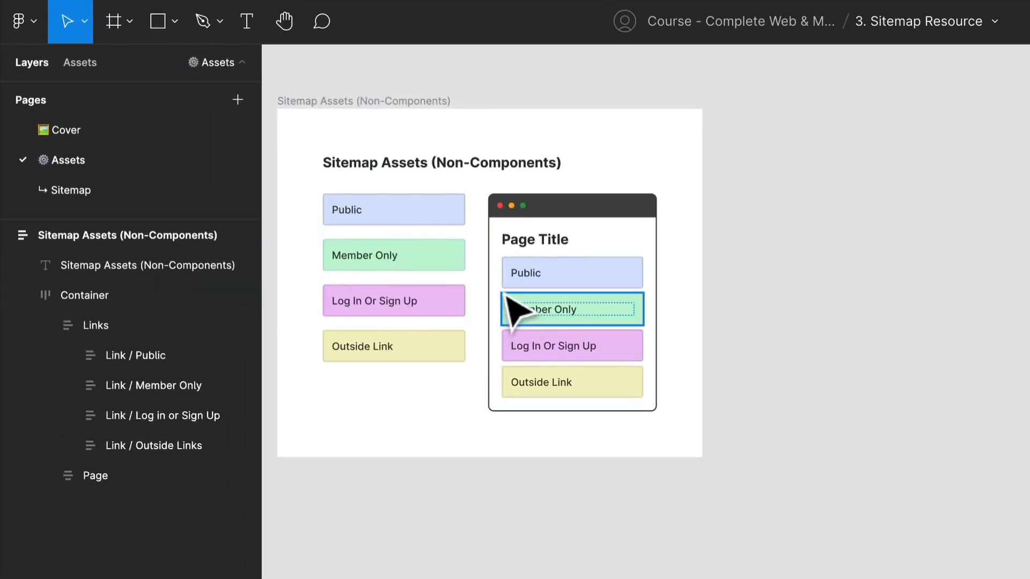
Examine the link and page assets in the Sitemap Assets frame and the file's local components
scroll(509, 253, up, 2)
drag(431, 265, 441, 297)
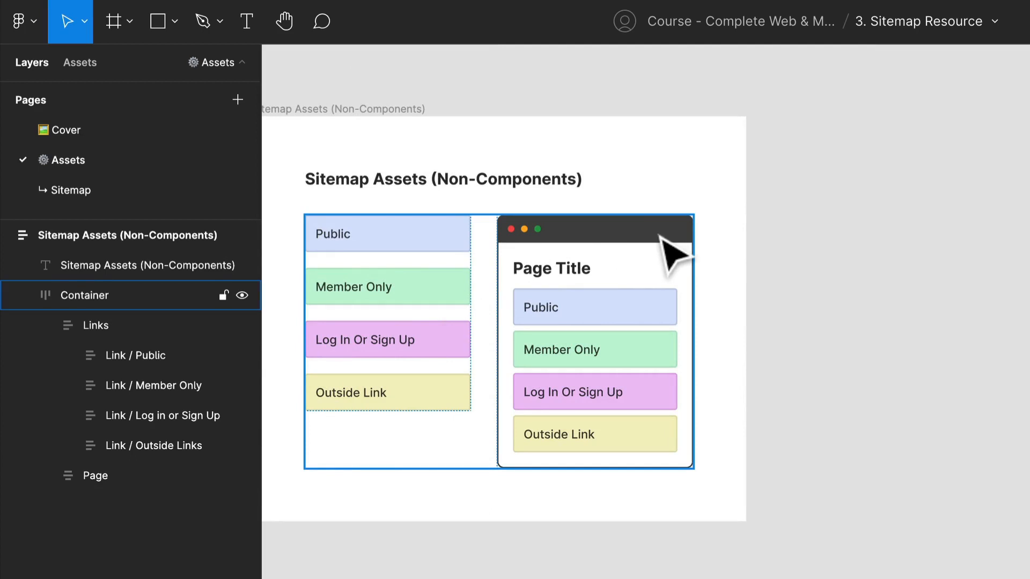
click(922, 224)
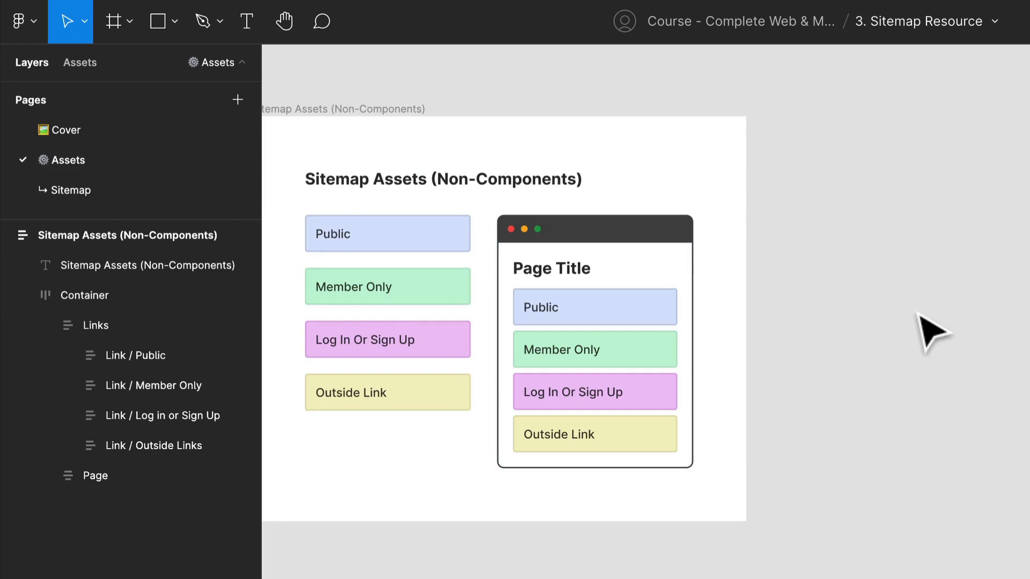
key(space)
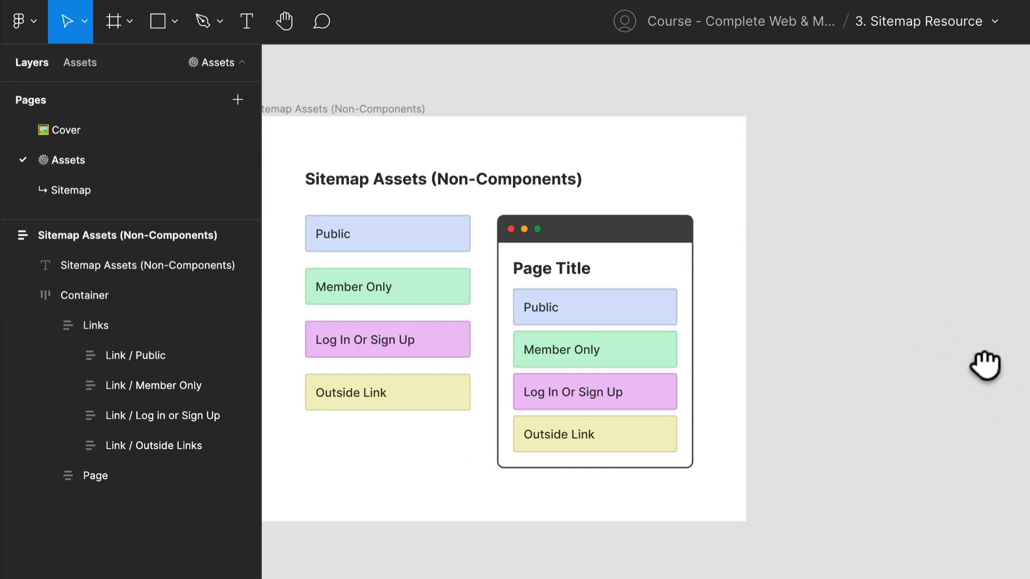
scroll(985, 366, right, 2)
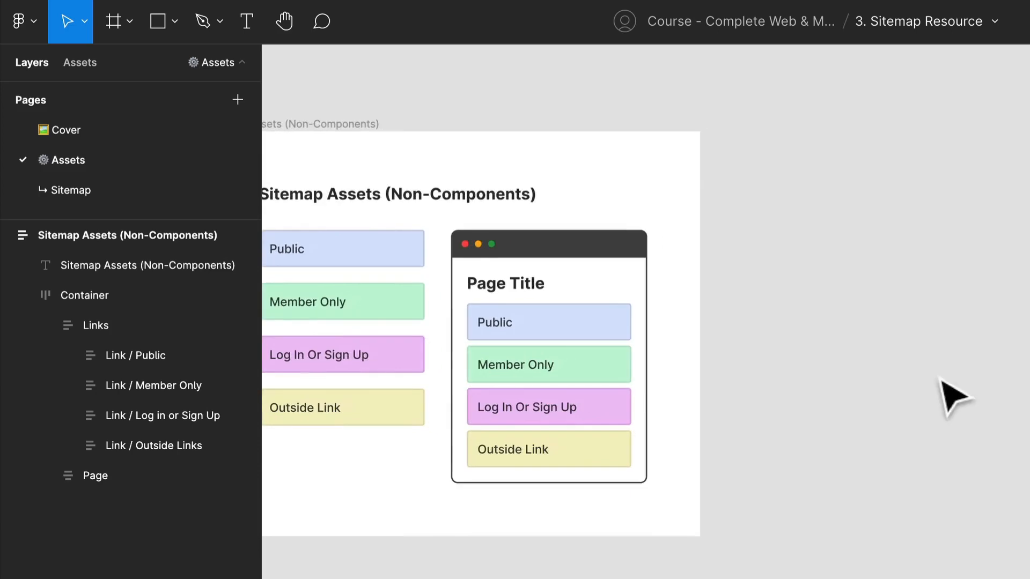
click(568, 360)
click(562, 345)
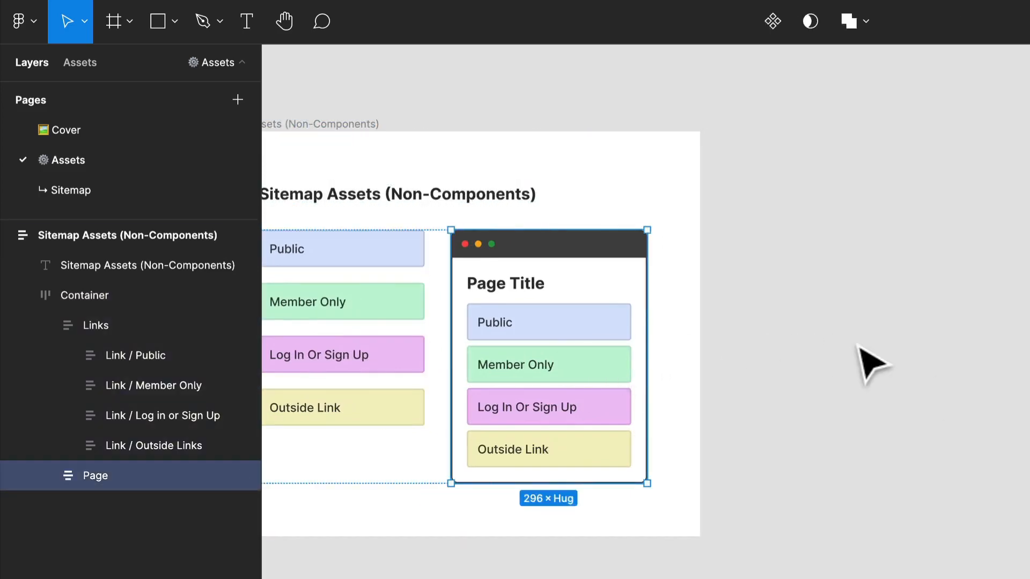
scroll(478, 443, left, 4)
scroll(477, 444, down, 2)
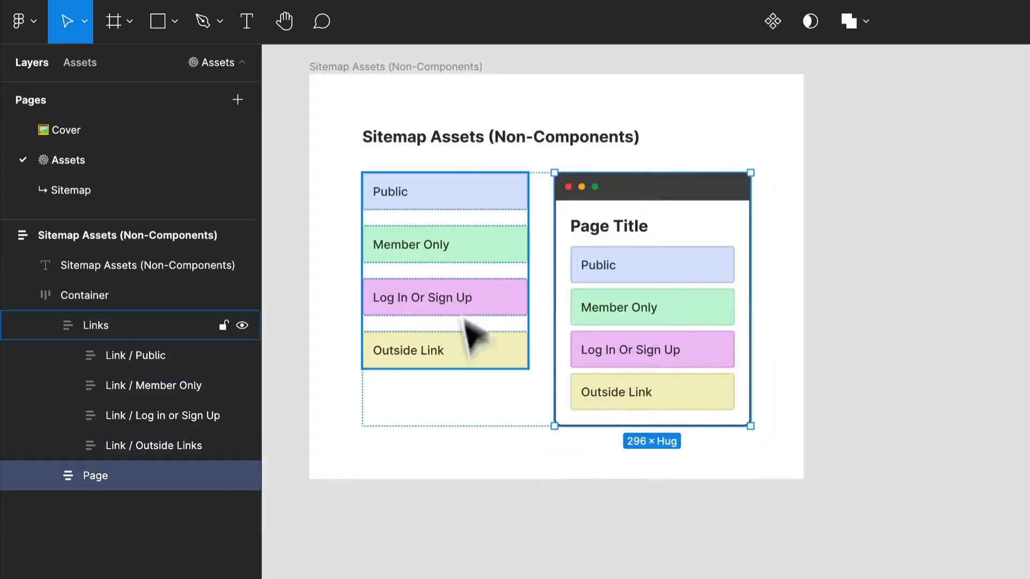
click(81, 63)
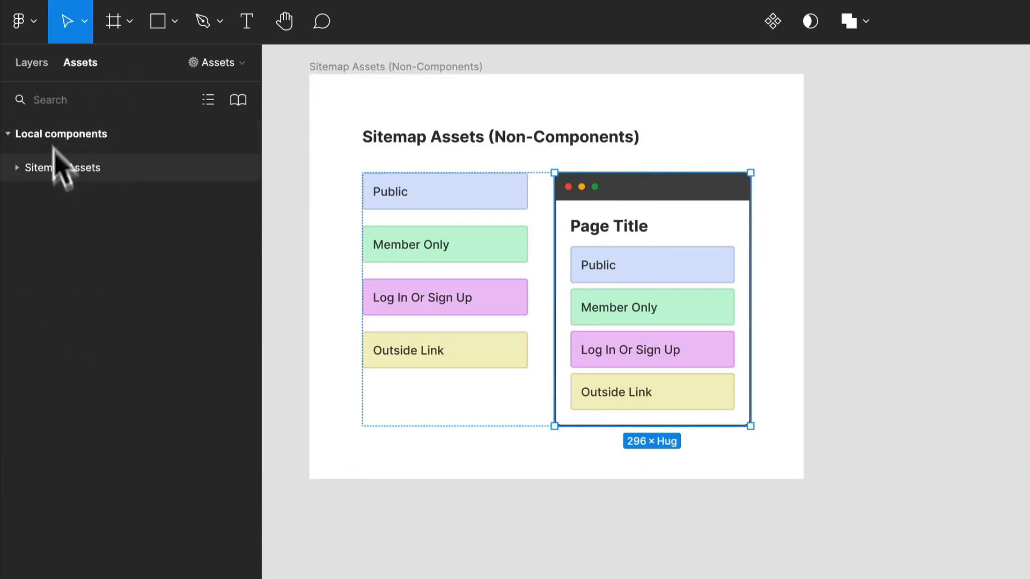
click(35, 54)
scroll(507, 268, up, 3)
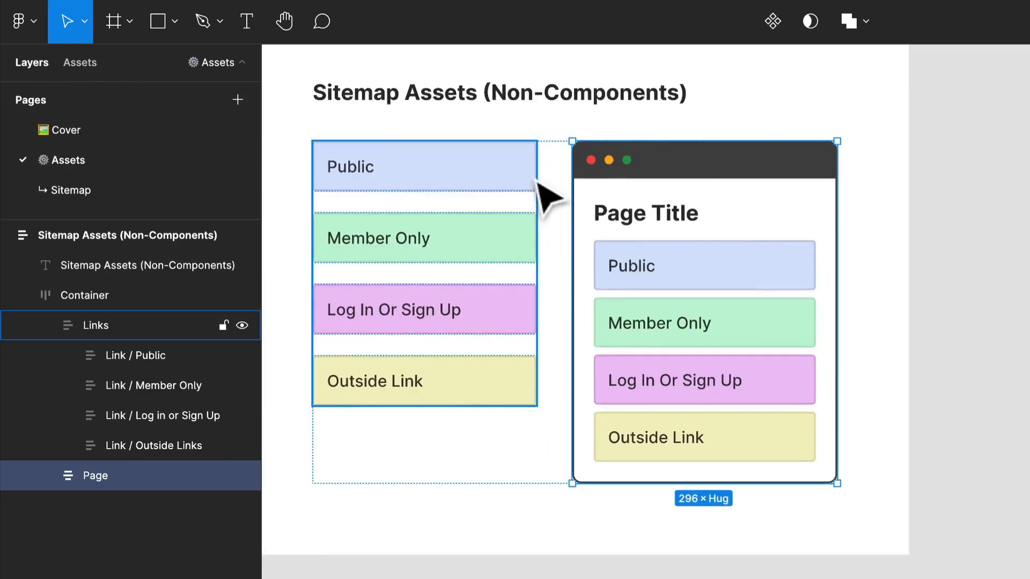
Duplicate the Links stack and move the copy out of the Sitemap Assets frame onto the empty canvas beside it
click(491, 177)
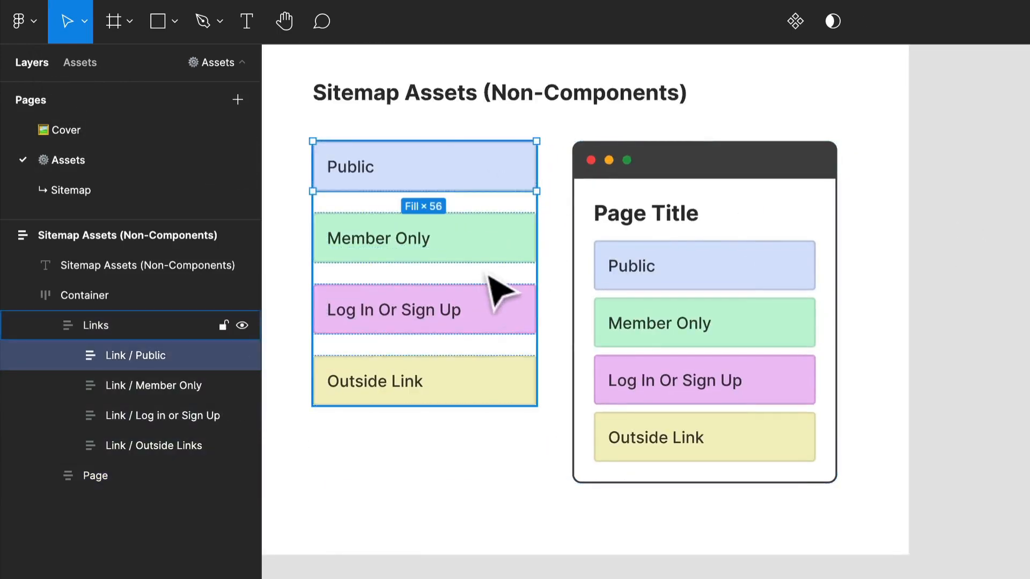
click(415, 516)
double_click(449, 308)
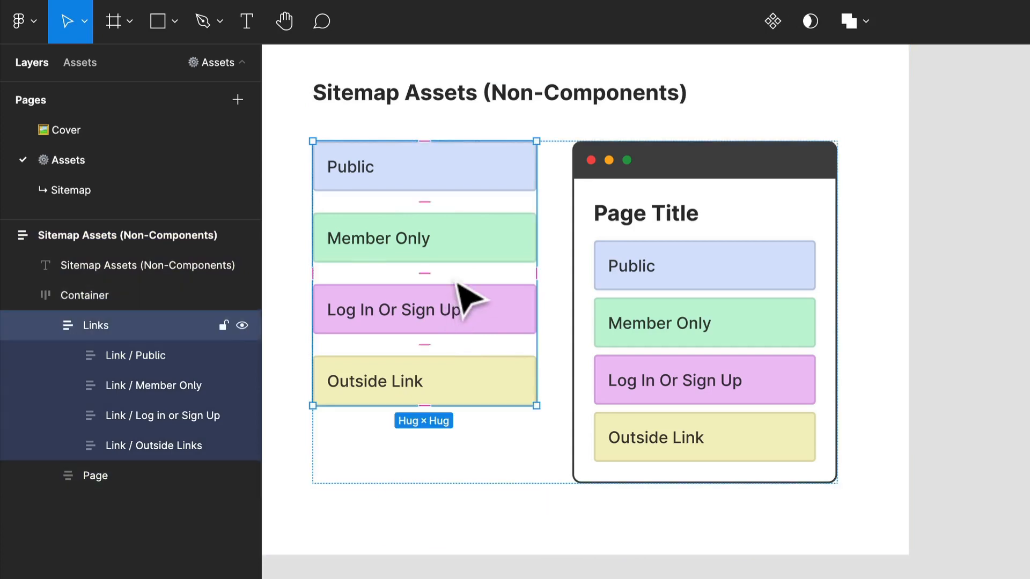
drag(890, 293, 506, 361)
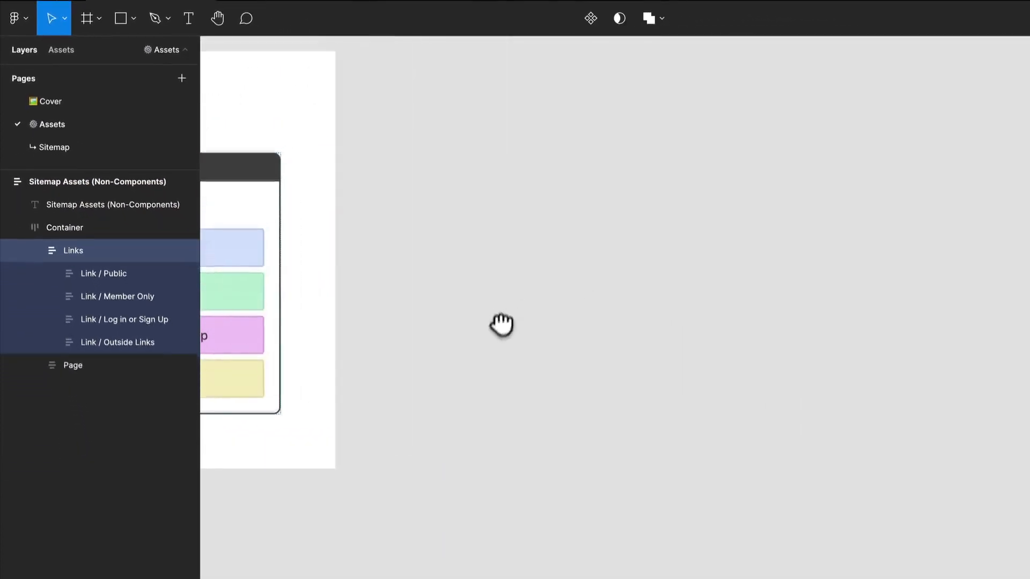
key(ctrl+d)
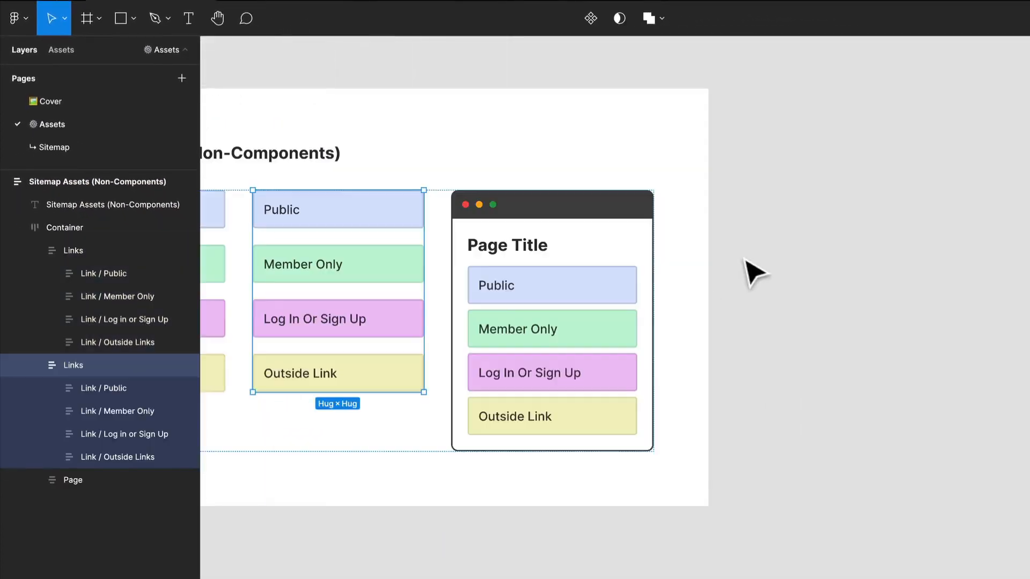
scroll(651, 259, down, 3)
drag(413, 252, 771, 260)
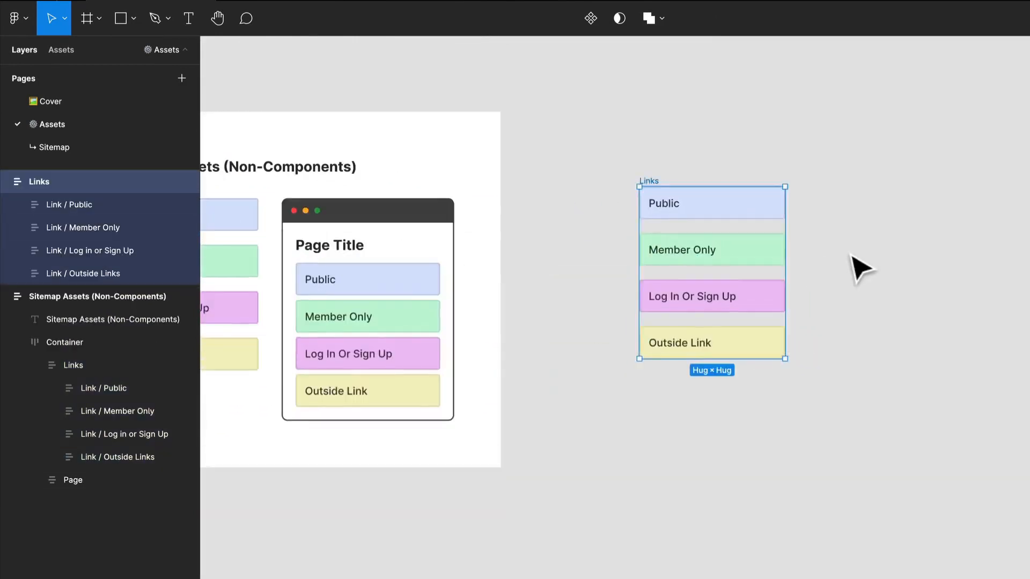
Ungroup the copied Links stack into four separate link frames
scroll(855, 267, up, 3)
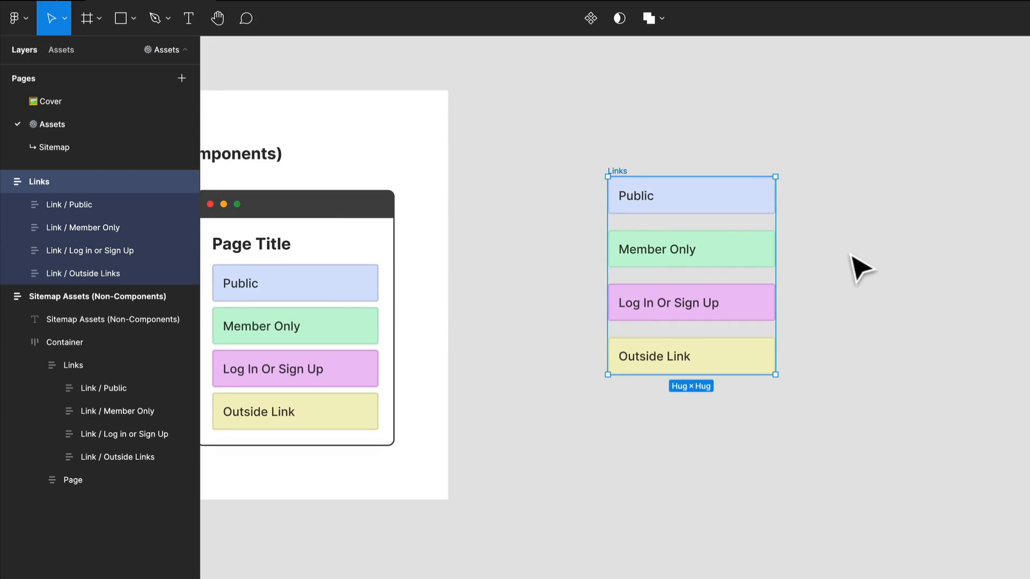
right_click(666, 187)
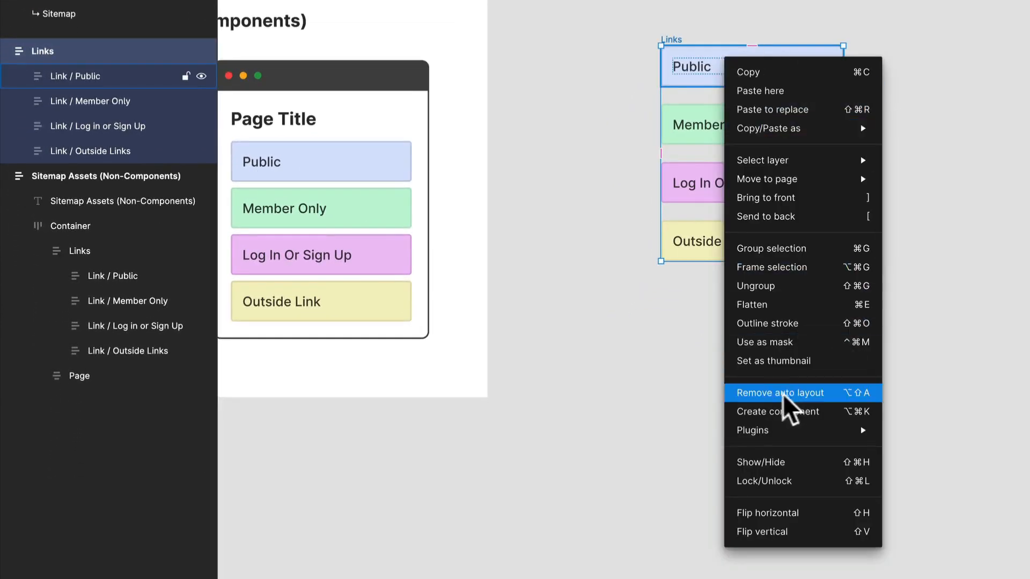
click(832, 287)
drag(918, 334, 626, 37)
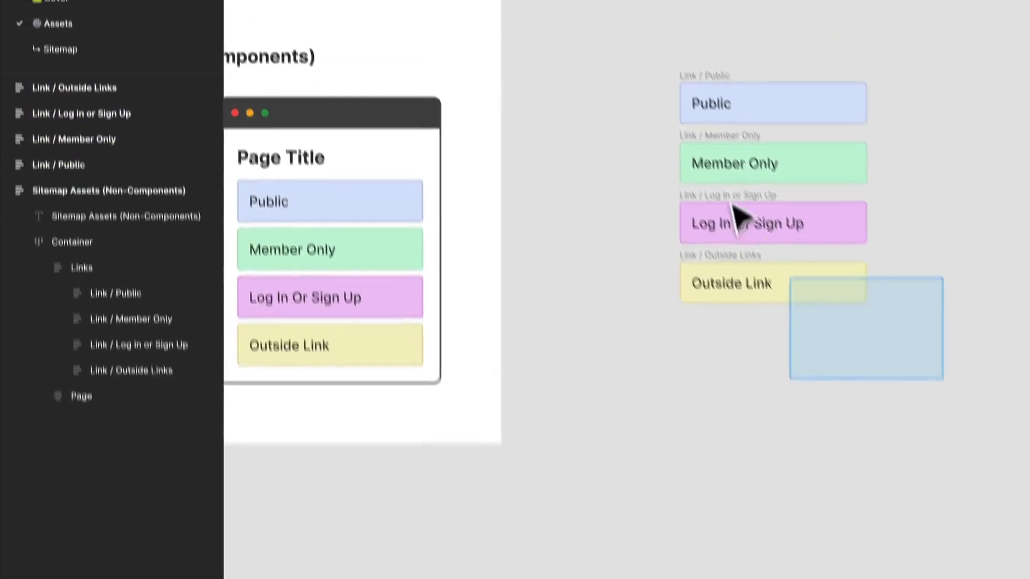
click(625, 52)
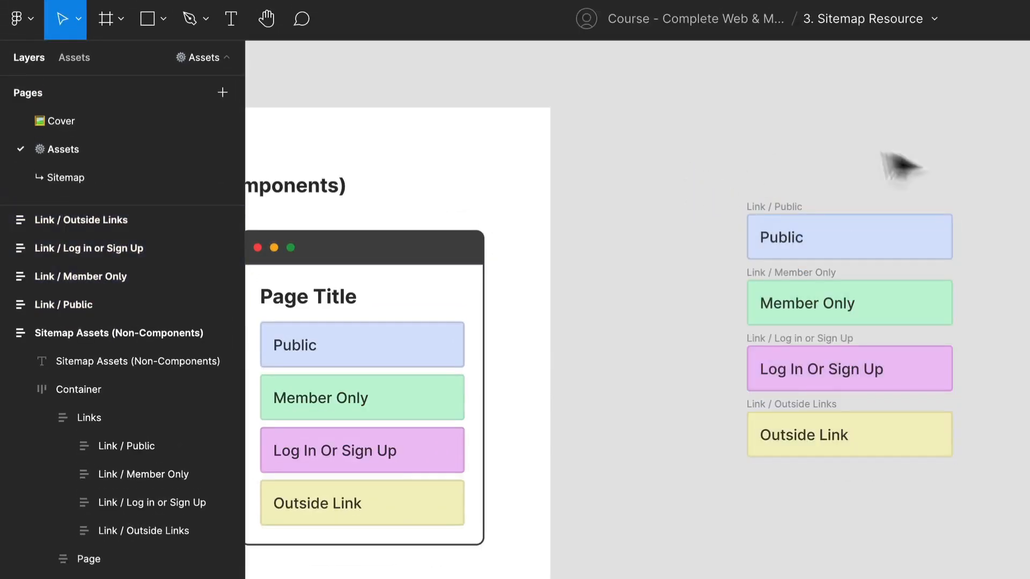
click(839, 402)
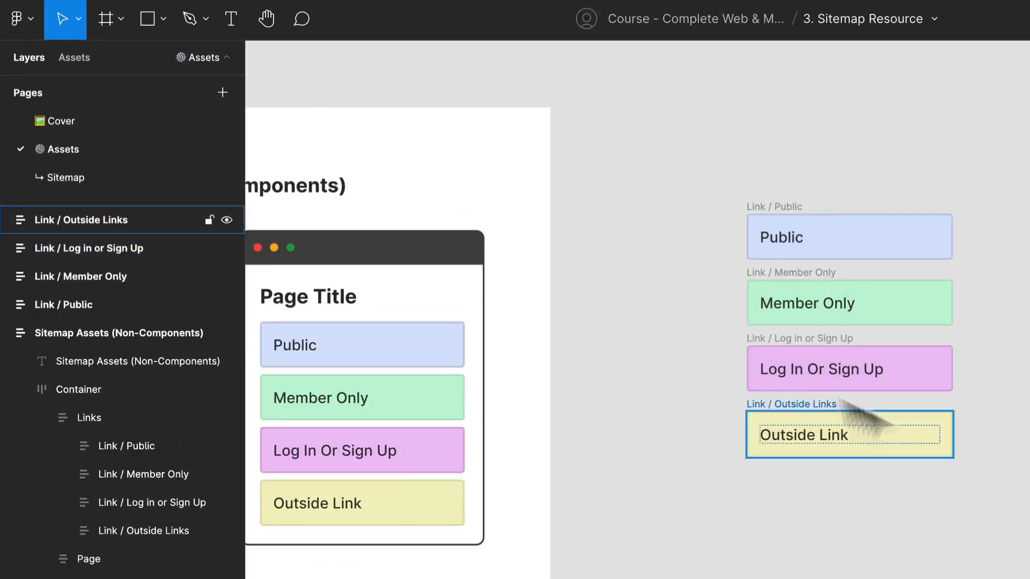
Turn the separate Link / Public frame into a component on its own
click(773, 211)
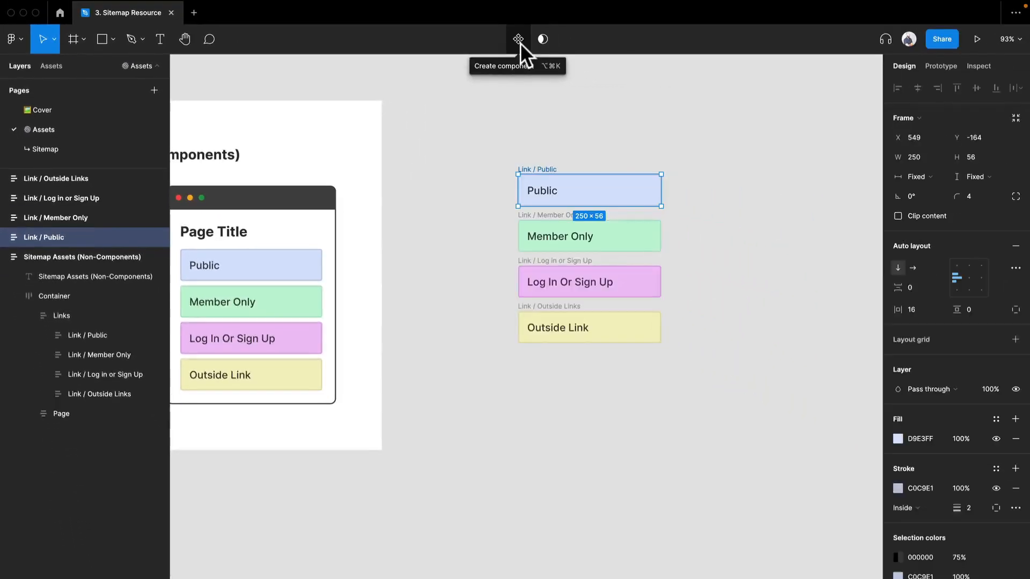
click(747, 19)
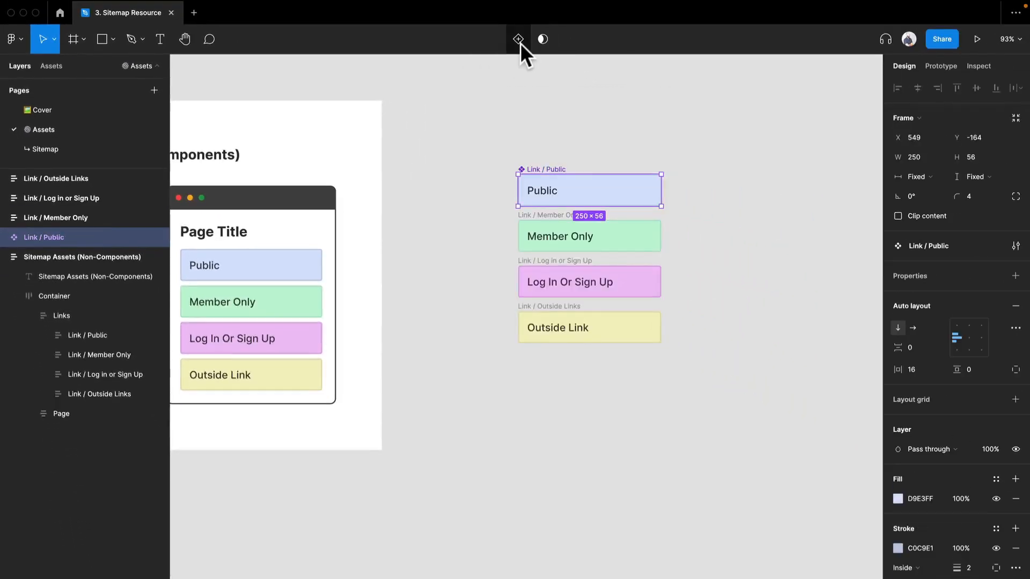
click(558, 229)
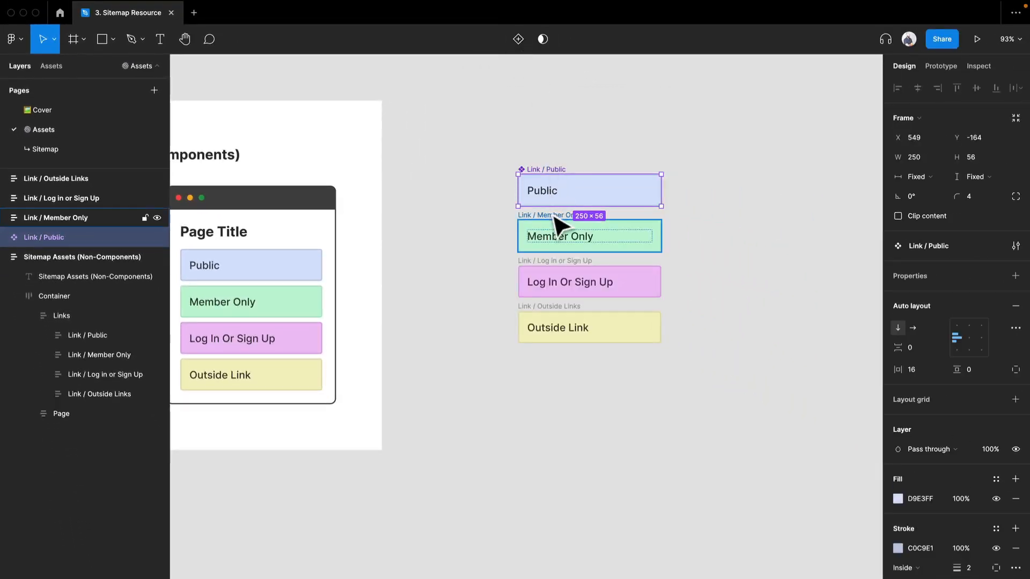
drag(433, 103, 703, 429)
click(701, 428)
Undo the conversion of the Link / Public frame into a component
key(super+z)
key(super+z)
key(super+z)
key(super+z)
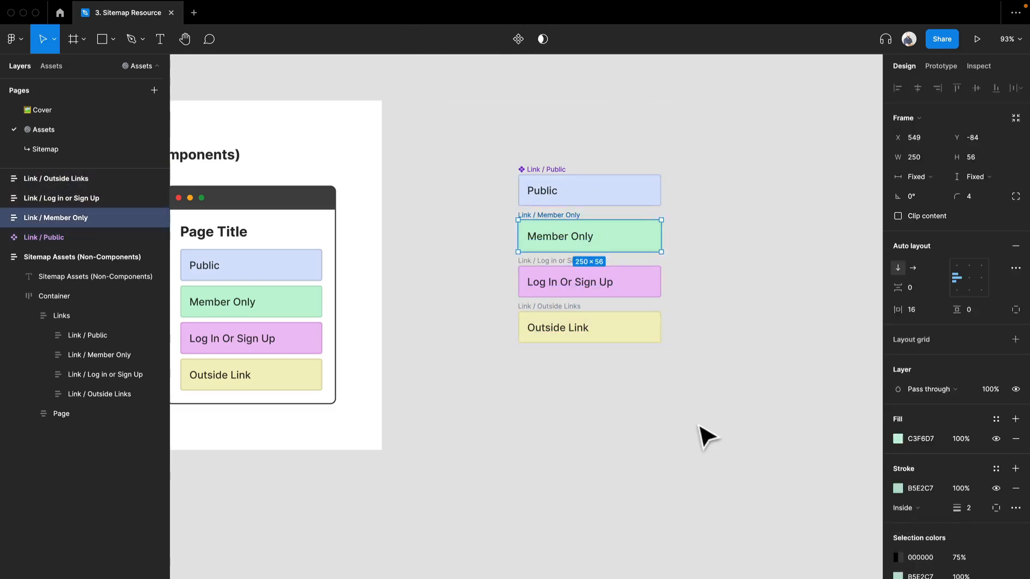
Convert the four separate link frames into individual components in one go, using Create multiple components
drag(706, 422, 476, 135)
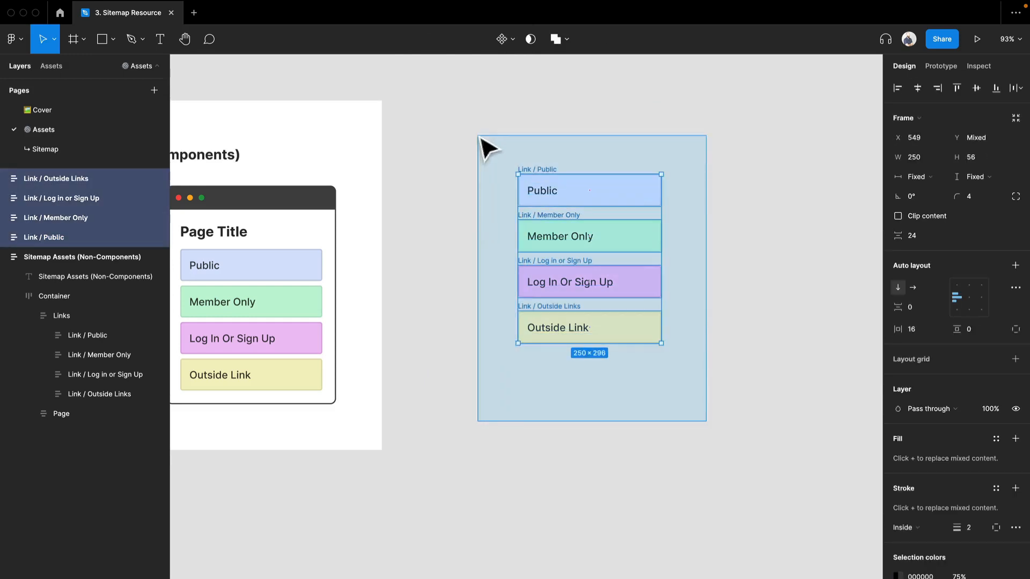
click(510, 40)
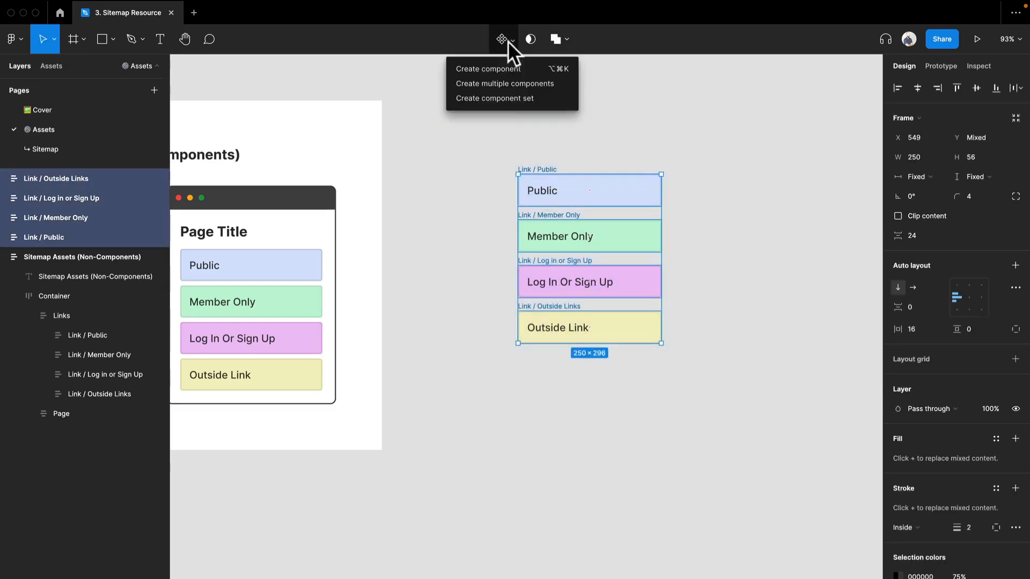
click(506, 84)
click(462, 233)
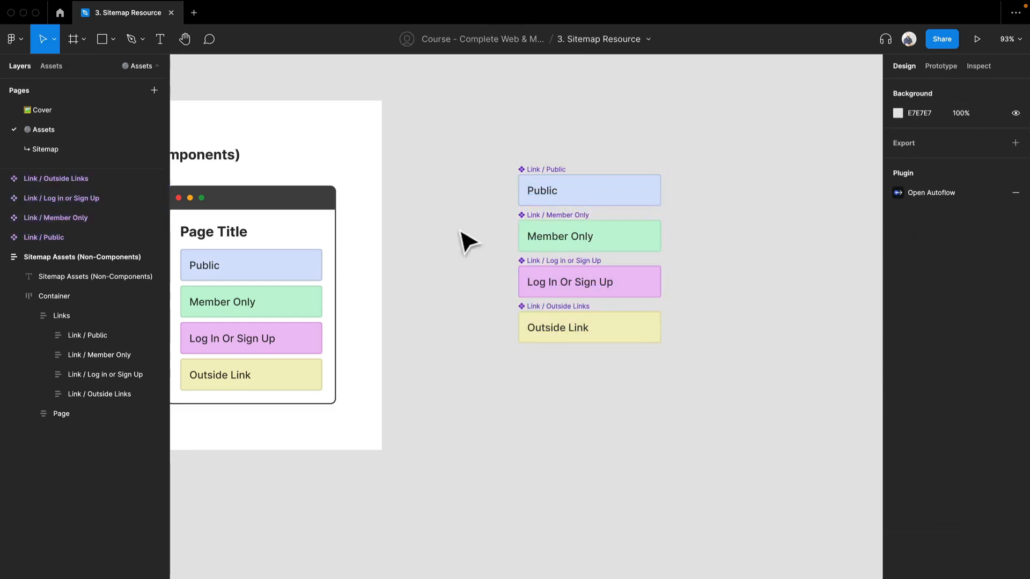
Place one instance each of the Log In Or Sign Up, Member Only, Outside Link and Public components on the canvas beside the originals
click(54, 66)
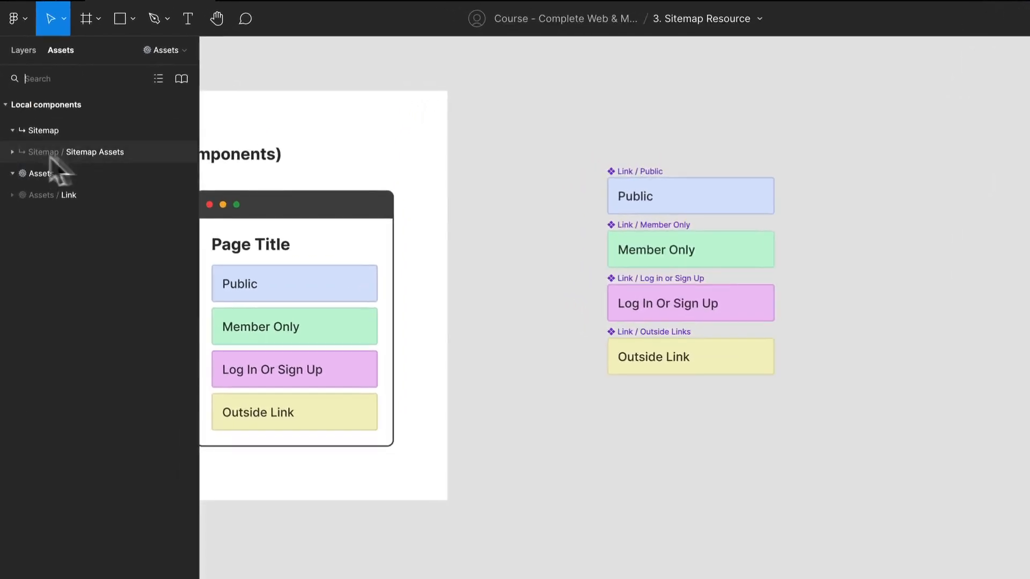
click(73, 190)
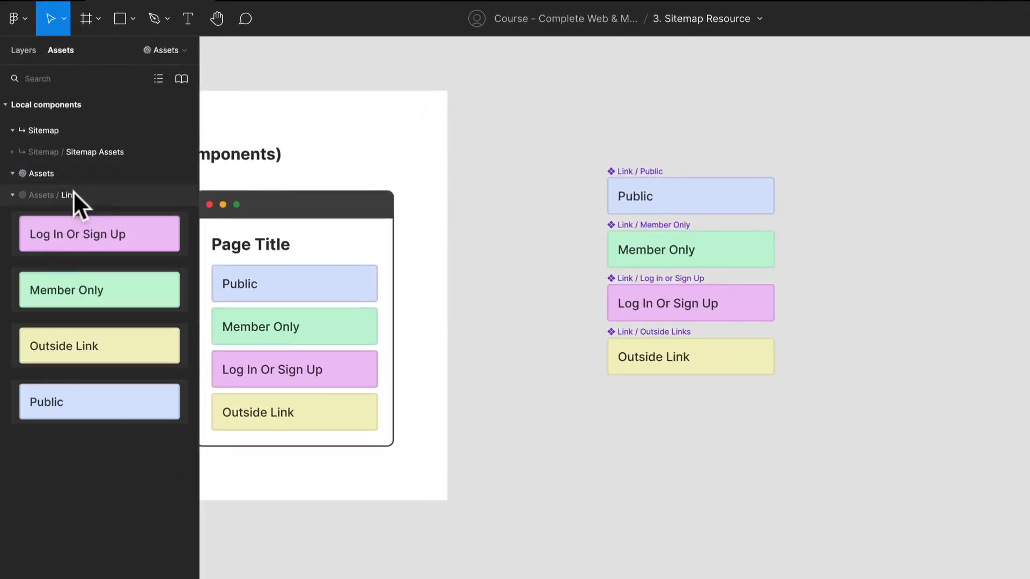
drag(140, 236, 966, 122)
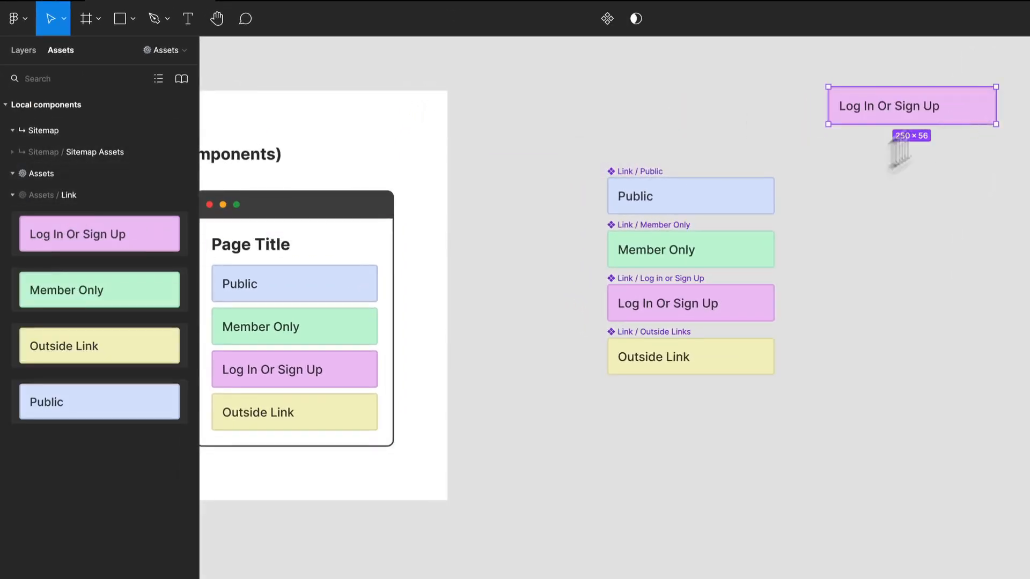
drag(144, 285, 954, 204)
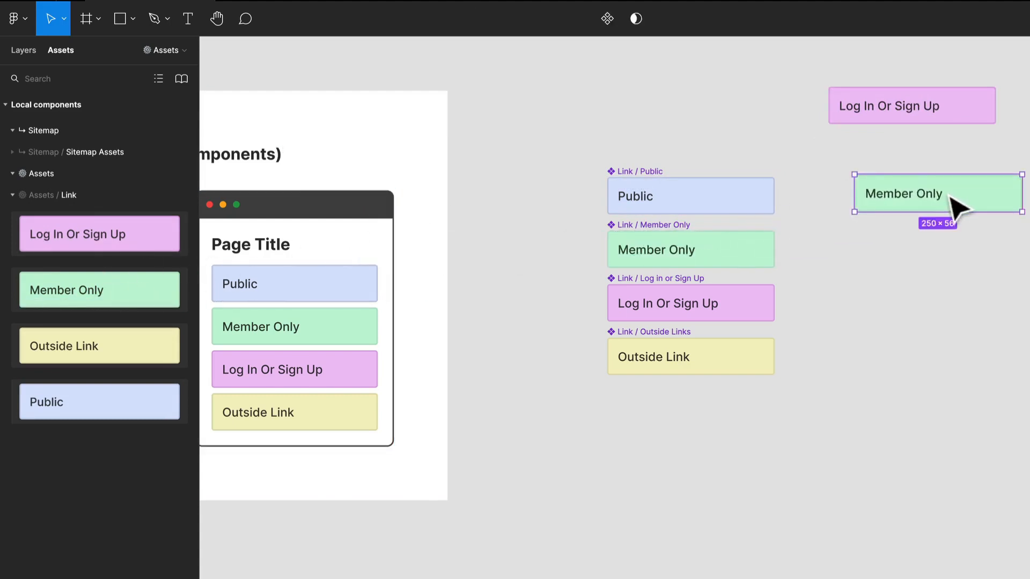
scroll(954, 204, right, 5)
drag(113, 350, 702, 344)
drag(298, 421, 696, 435)
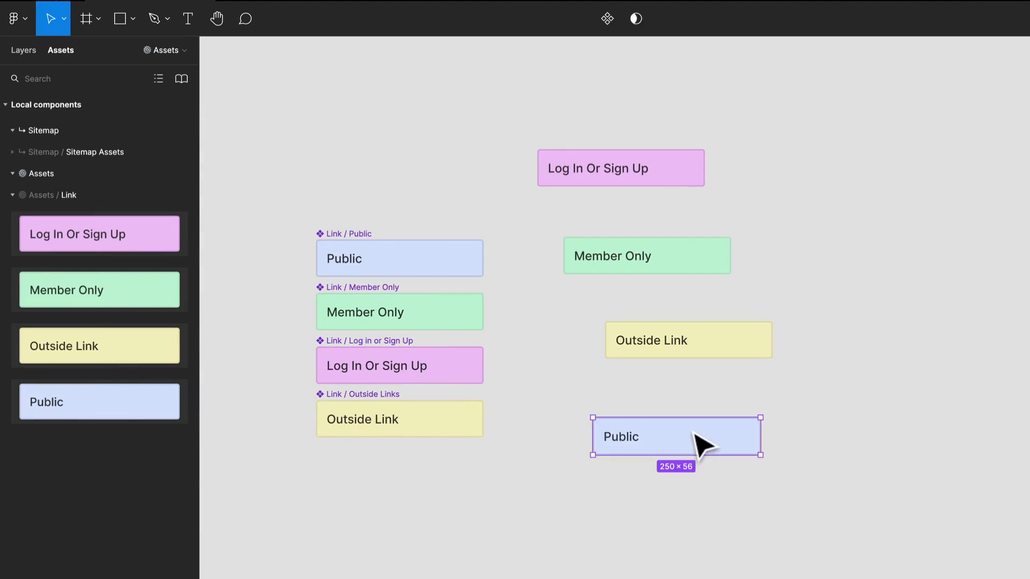
Change the text of the placed Public link instance to "Hello"
double_click(617, 437)
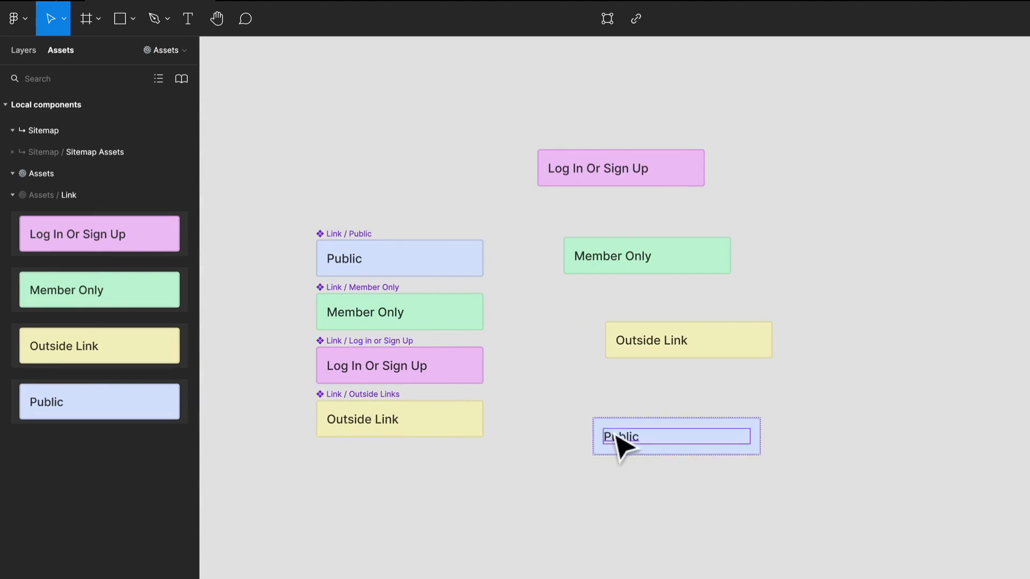
double_click(624, 438)
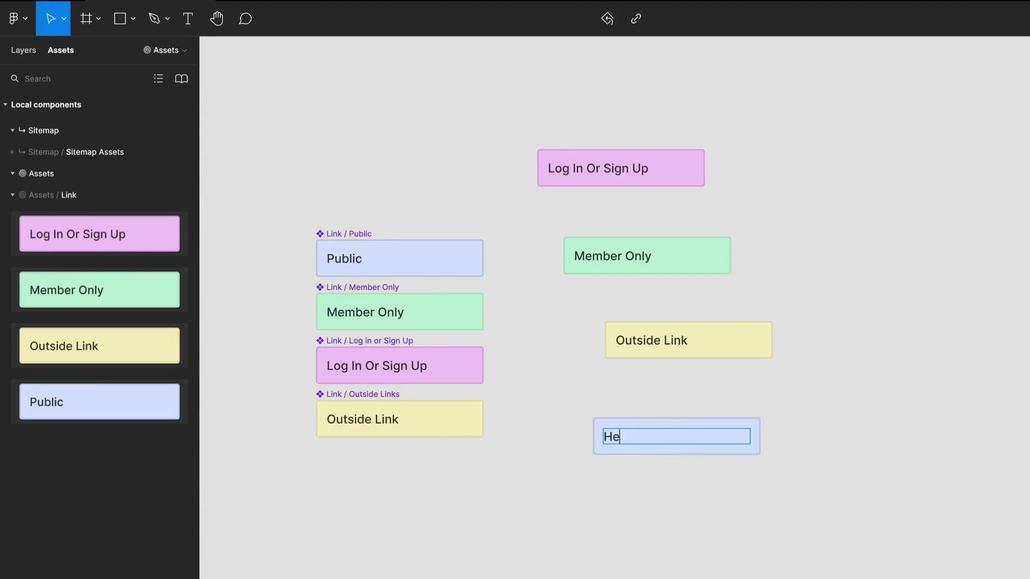
key(Escape)
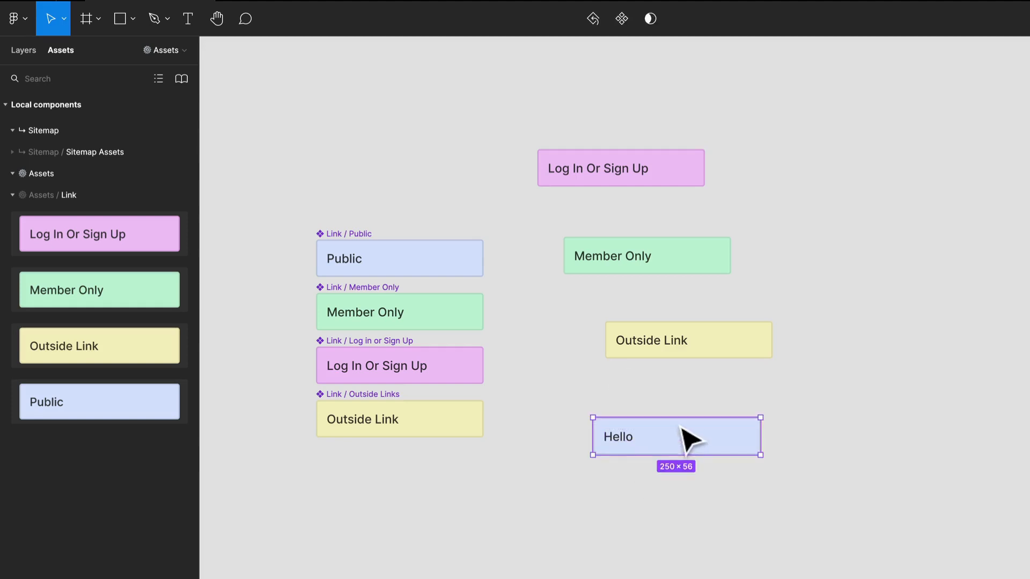
Swap the "Hello" link instance to the Outside Links component
click(909, 258)
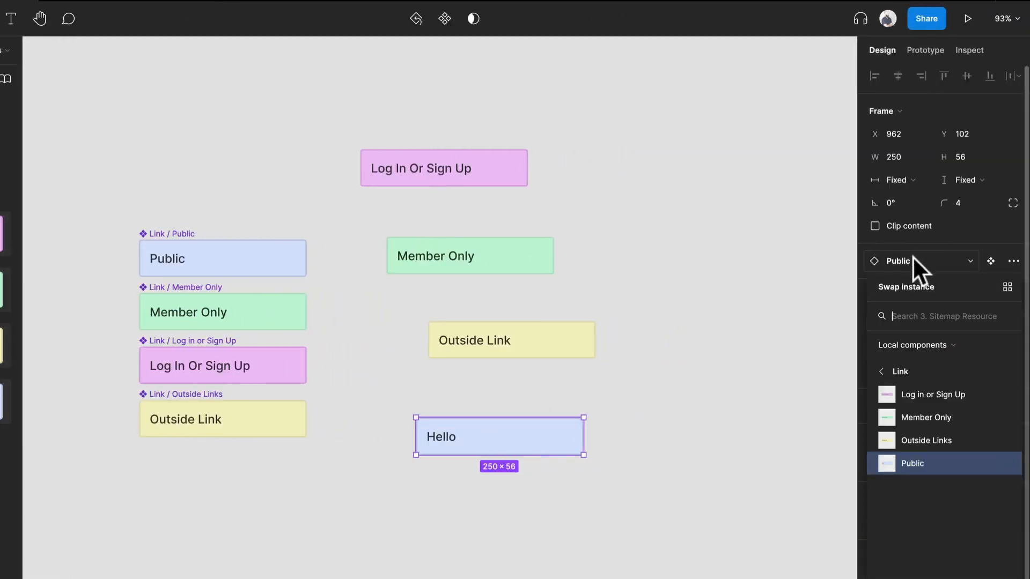
click(919, 439)
click(677, 450)
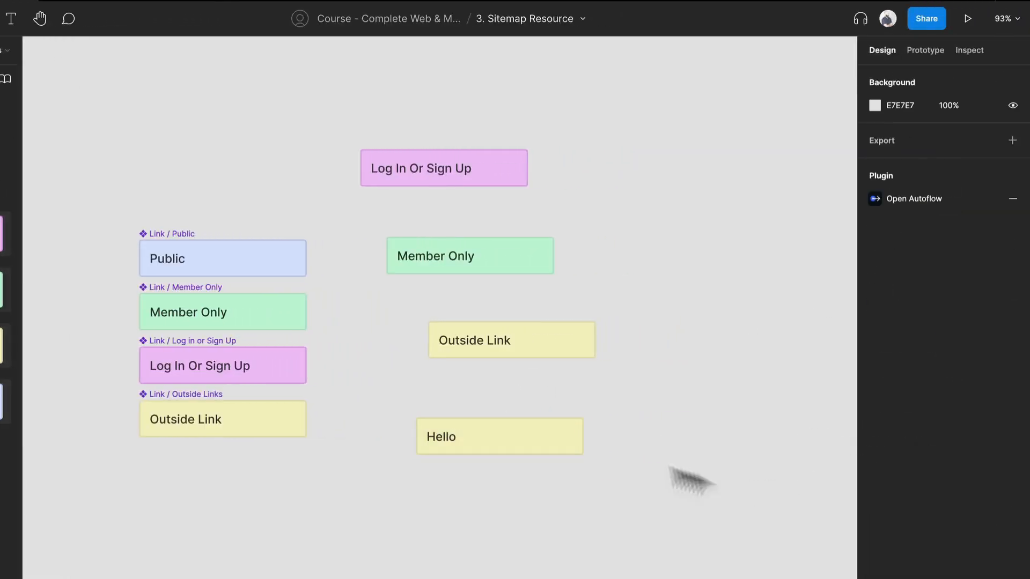
click(523, 445)
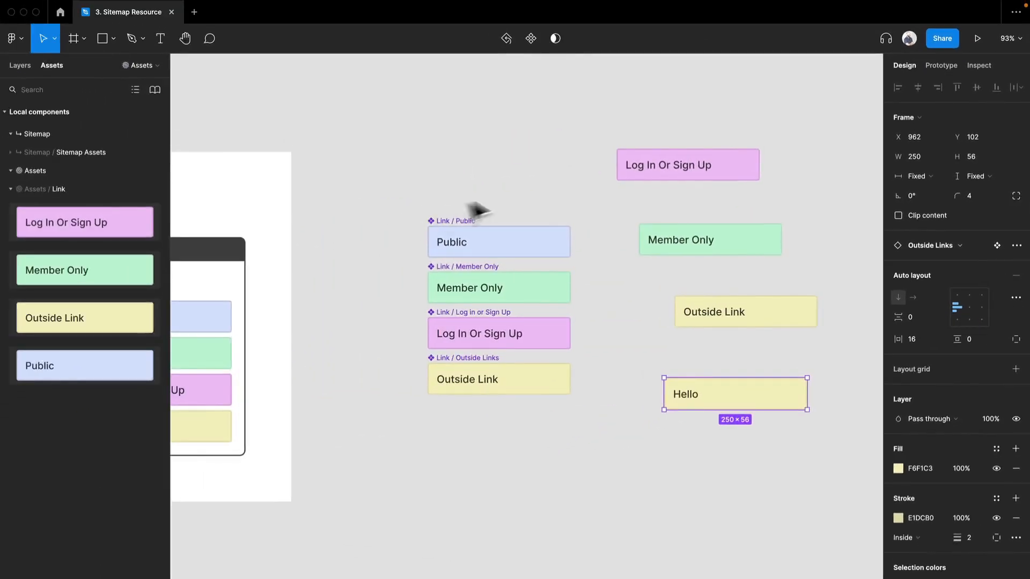
scroll(433, 265, up, 5)
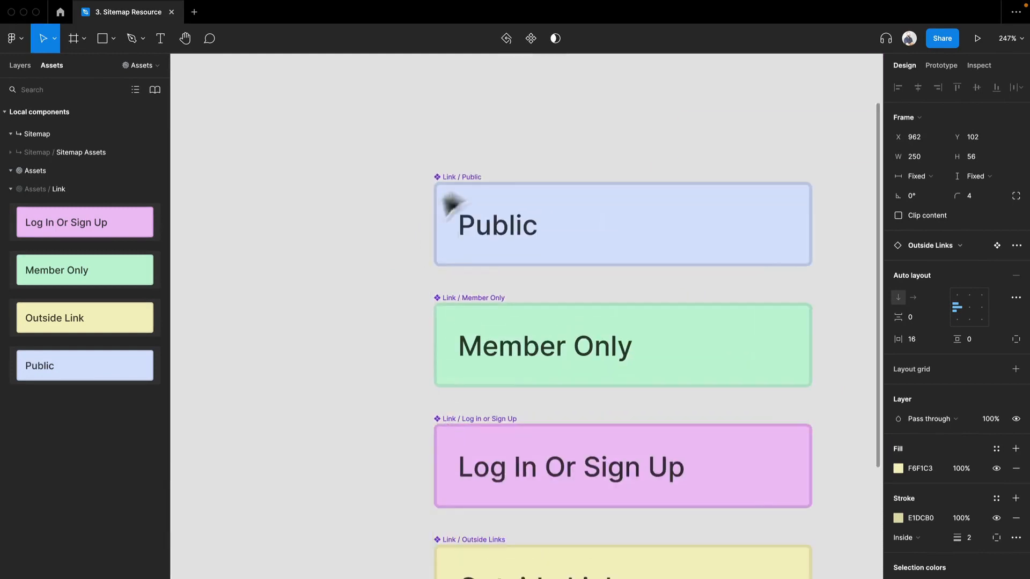
Try a stronger green, 3BD177, as the fill of the Member Only main component, and undo the colour change
scroll(428, 177, down, 1)
scroll(592, 247, right, 4)
scroll(590, 247, down, 2)
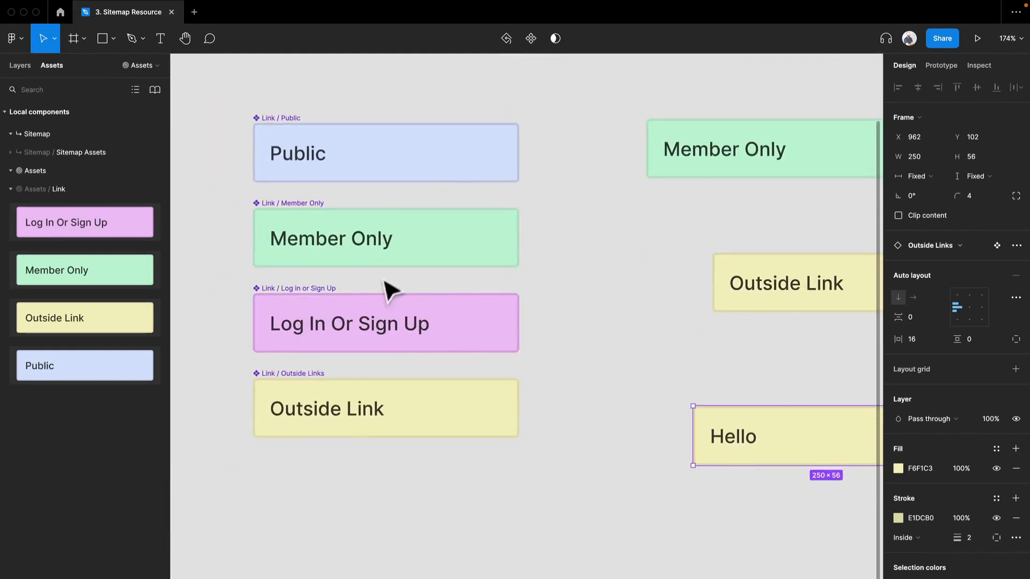
scroll(452, 263, down, 2)
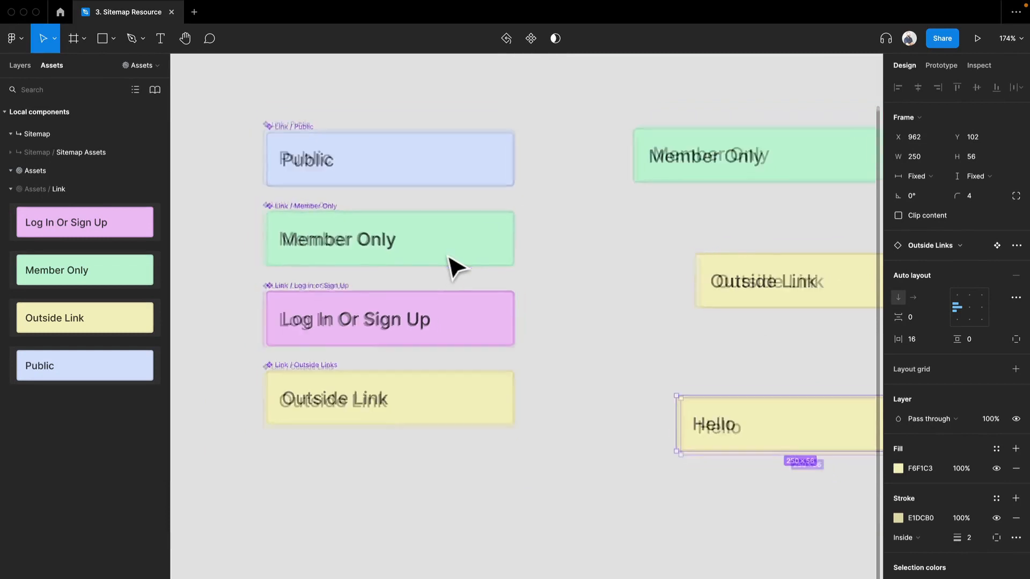
click(405, 260)
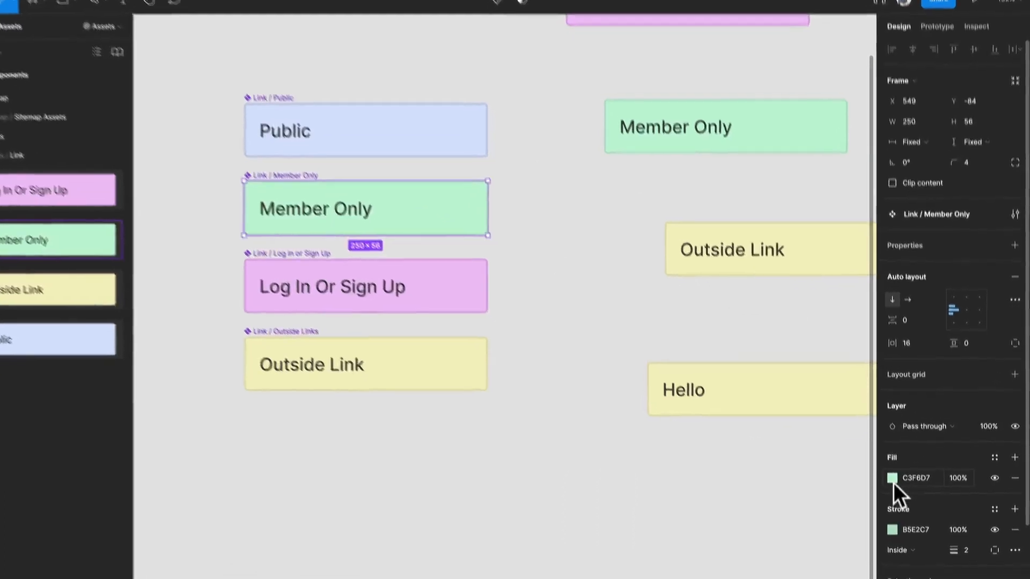
click(897, 497)
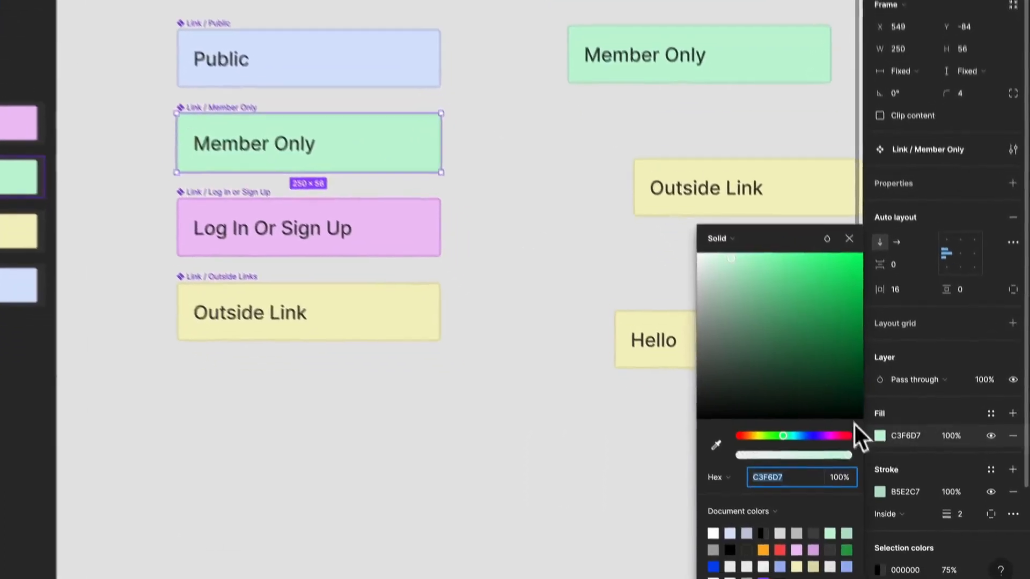
drag(773, 321, 813, 278)
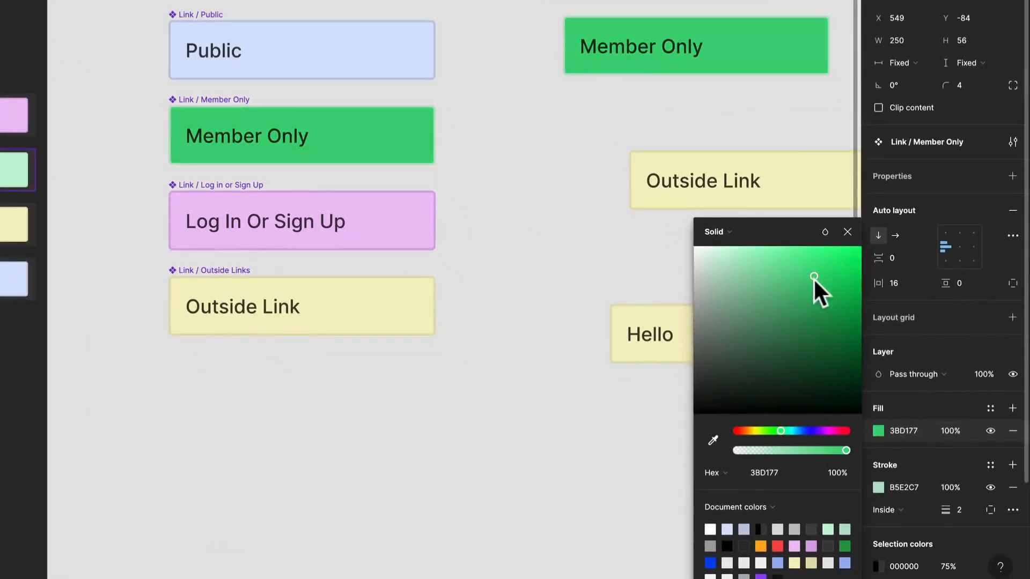
key(super+z)
Set the corner radius of all four main link components to 100
click(518, 263)
drag(518, 330, 102, 16)
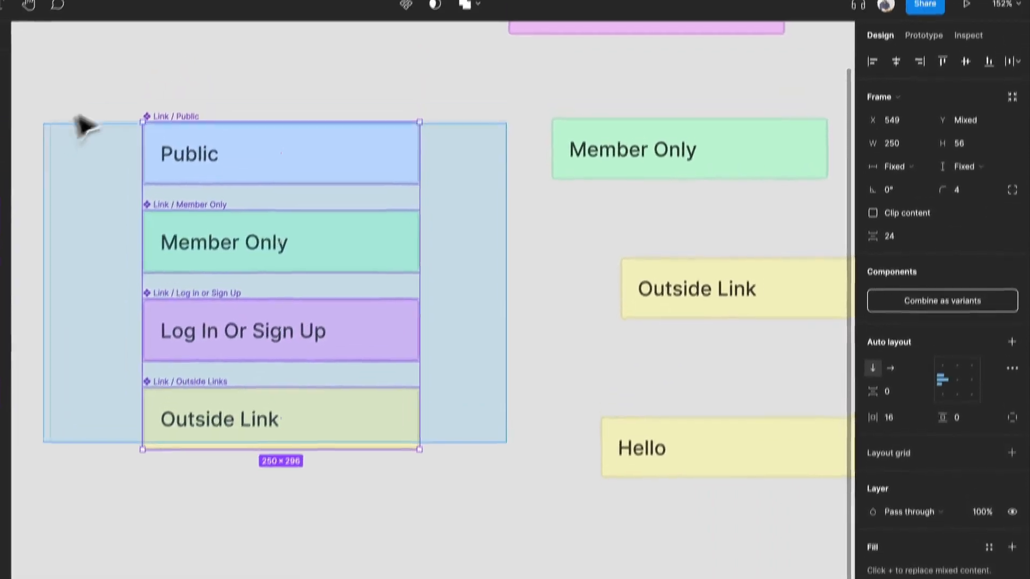
drag(83, 125, 81, 123)
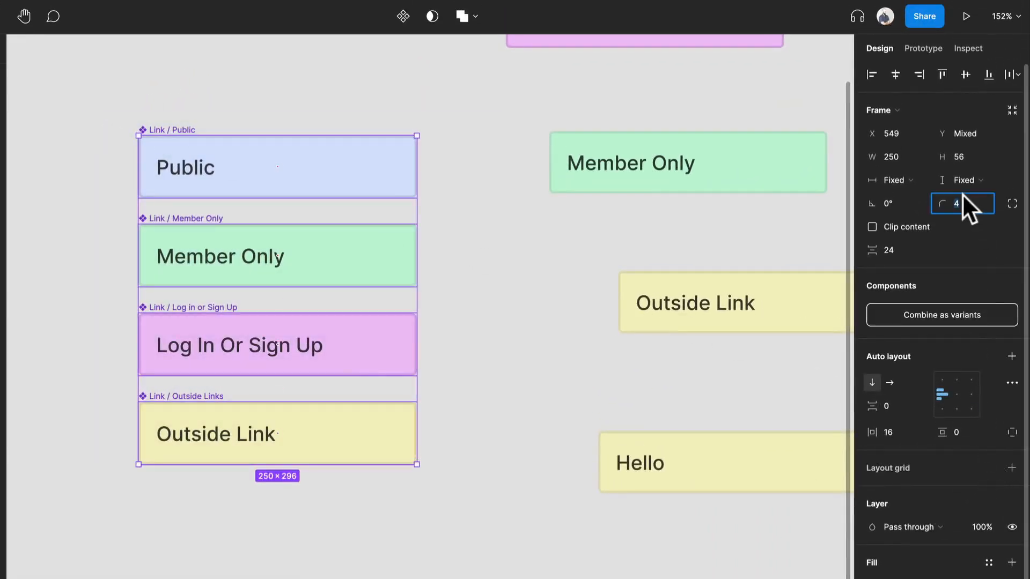
text(100)
key(Return)
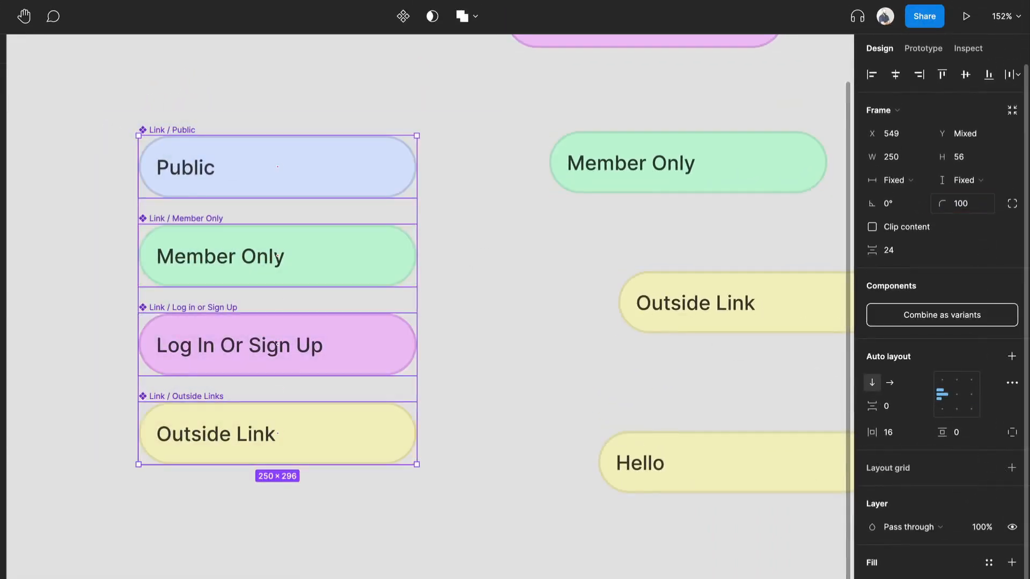
drag(566, 324, 392, 413)
scroll(413, 364, down, 5)
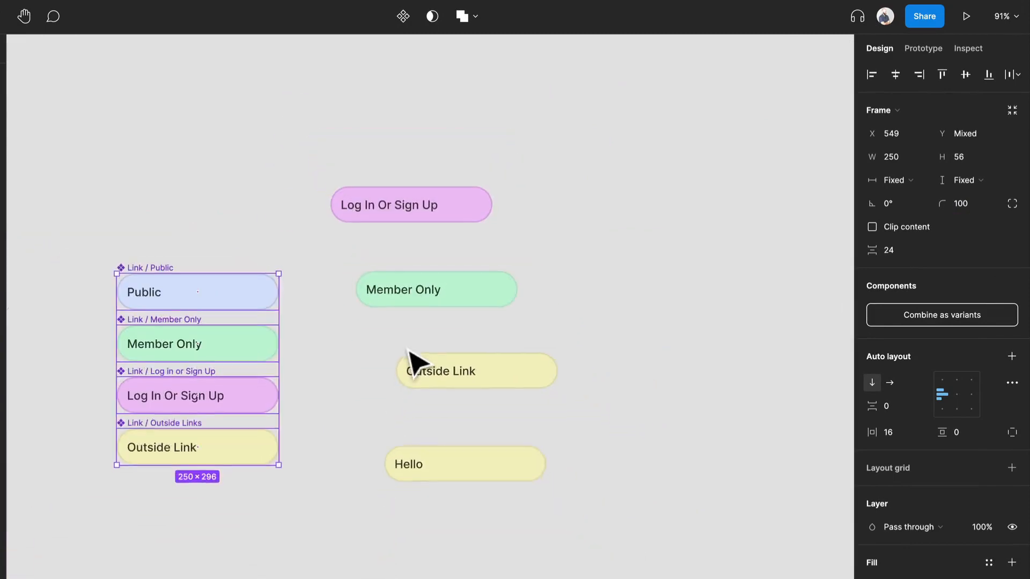
click(381, 343)
scroll(349, 309, up, 3)
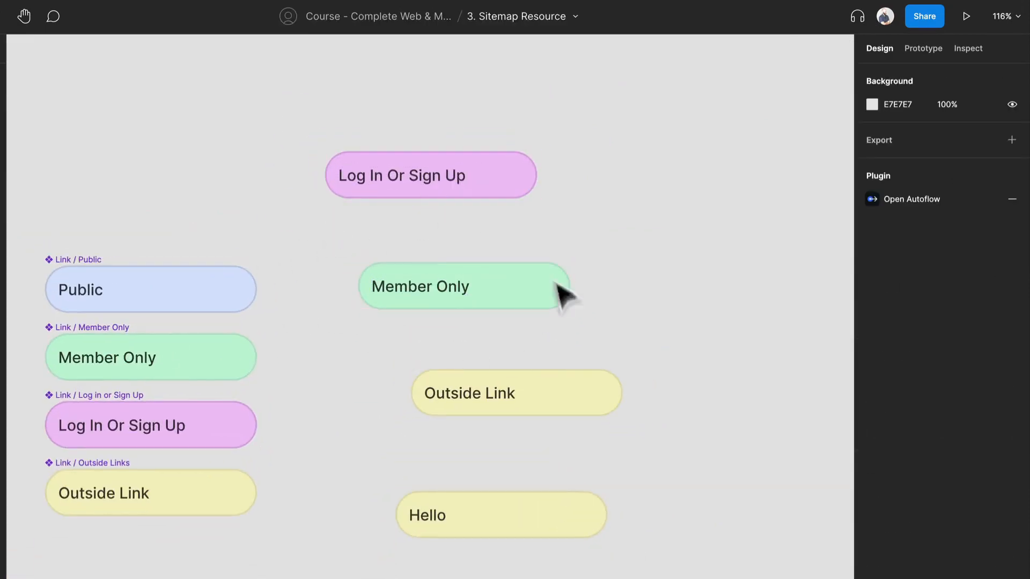
Try swapping the placed Member Only instance to the Outside Links component, and undo the swap
click(433, 301)
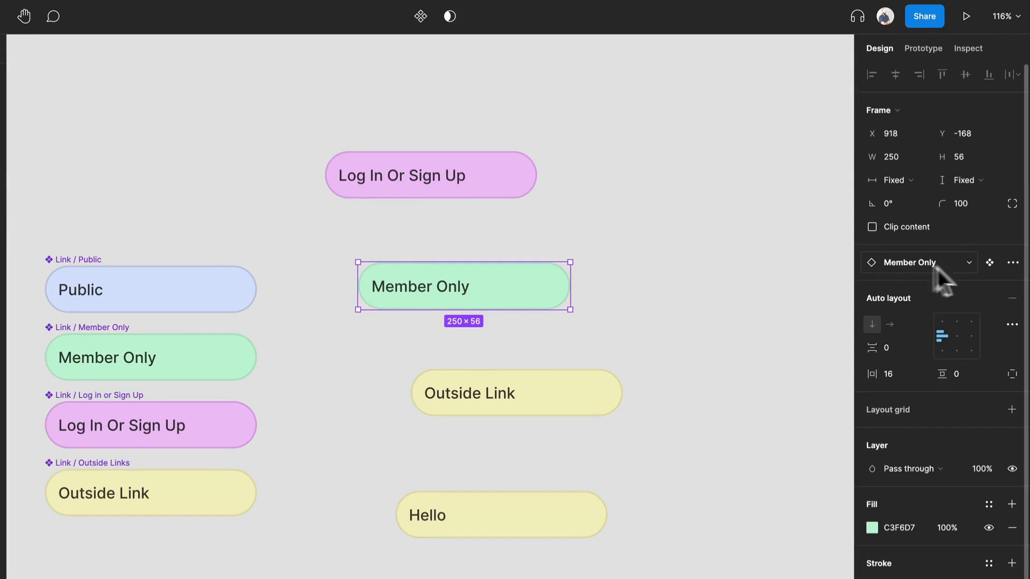
click(918, 260)
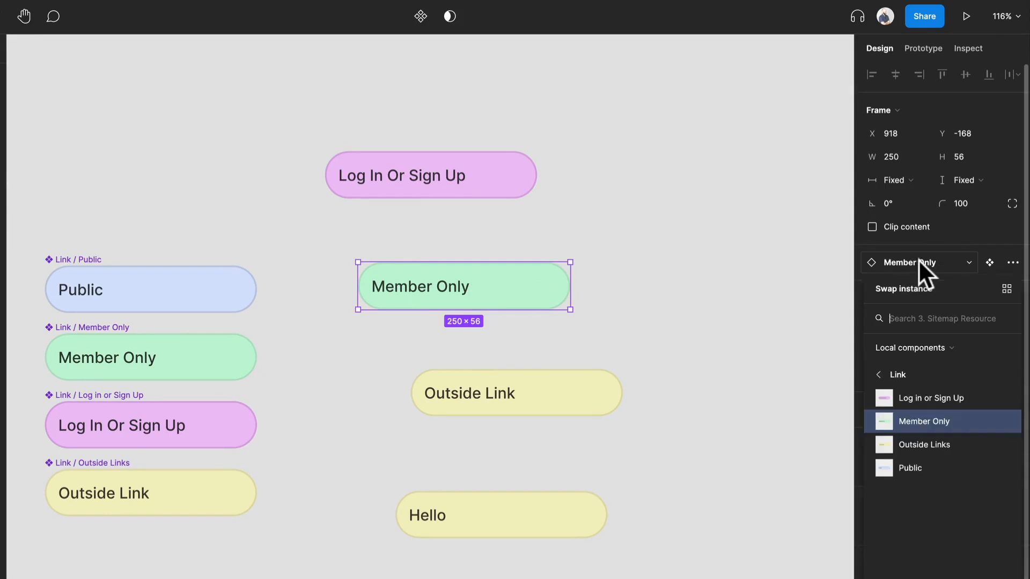
click(893, 390)
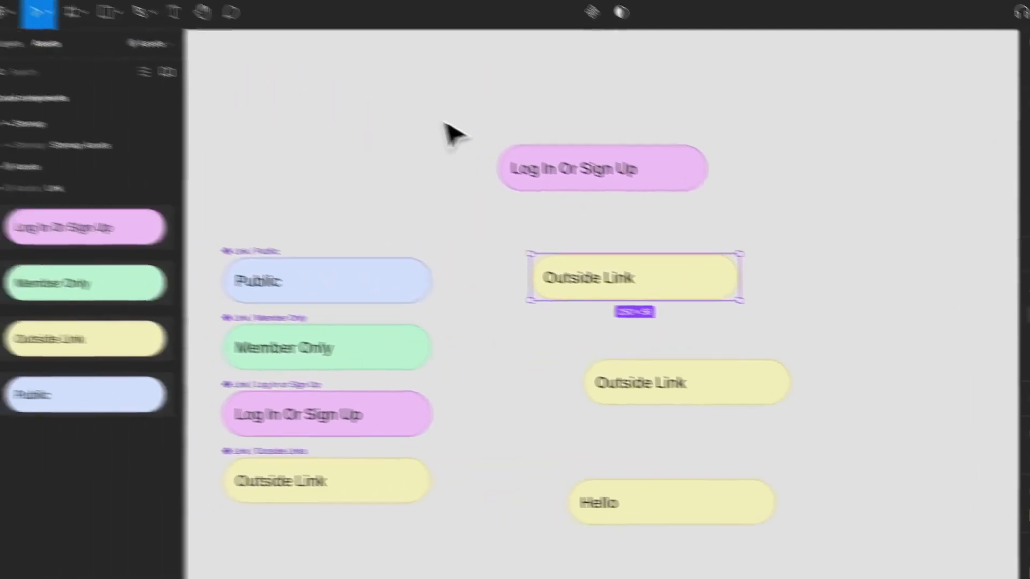
drag(454, 124, 815, 573)
key(ctrl+z)
key(ctrl+z)
key(ctrl+z)
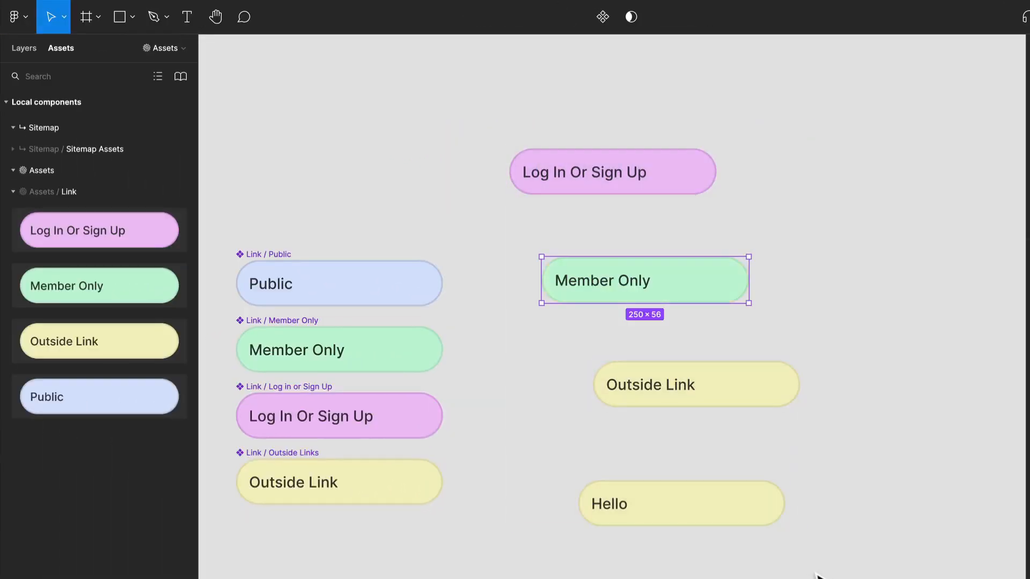
Delete the four placed link instances and restore the main link components' corner radius to 4
drag(501, 64, 786, 575)
key(Delete)
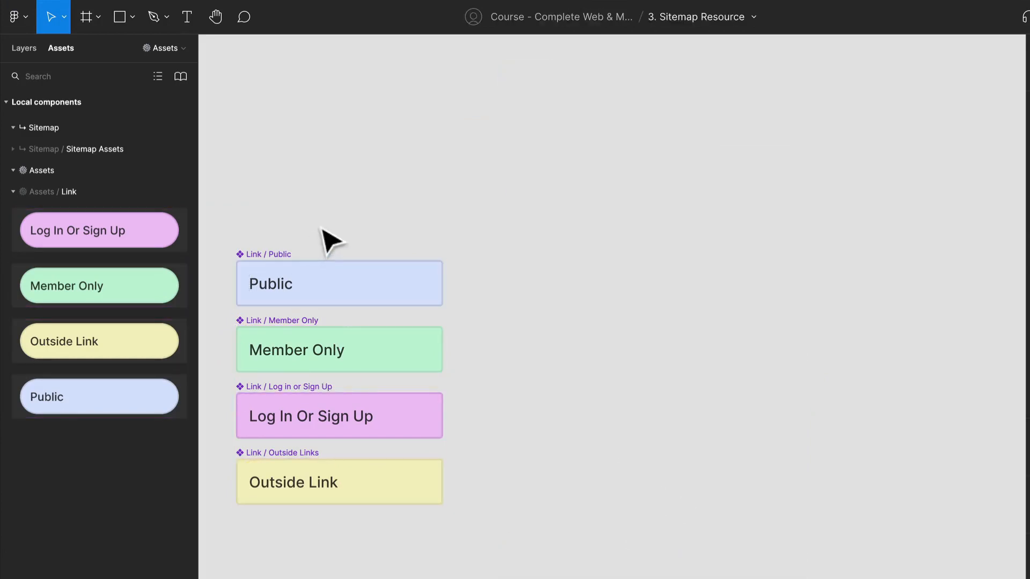
Combine the Public, Member Only, Log In Or Sign Up and Outside Links components as variants of one component set
drag(329, 236, 467, 218)
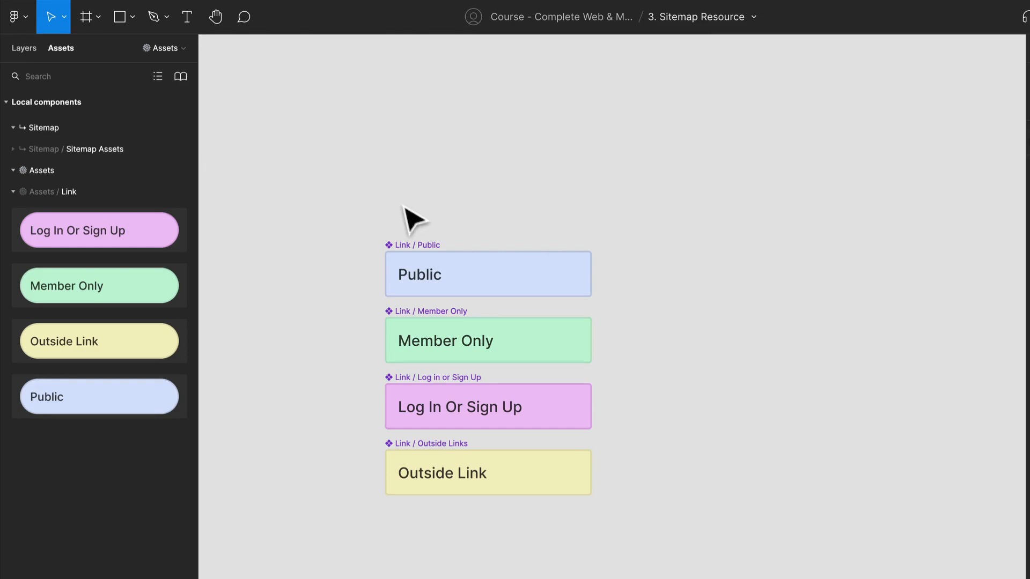
click(412, 246)
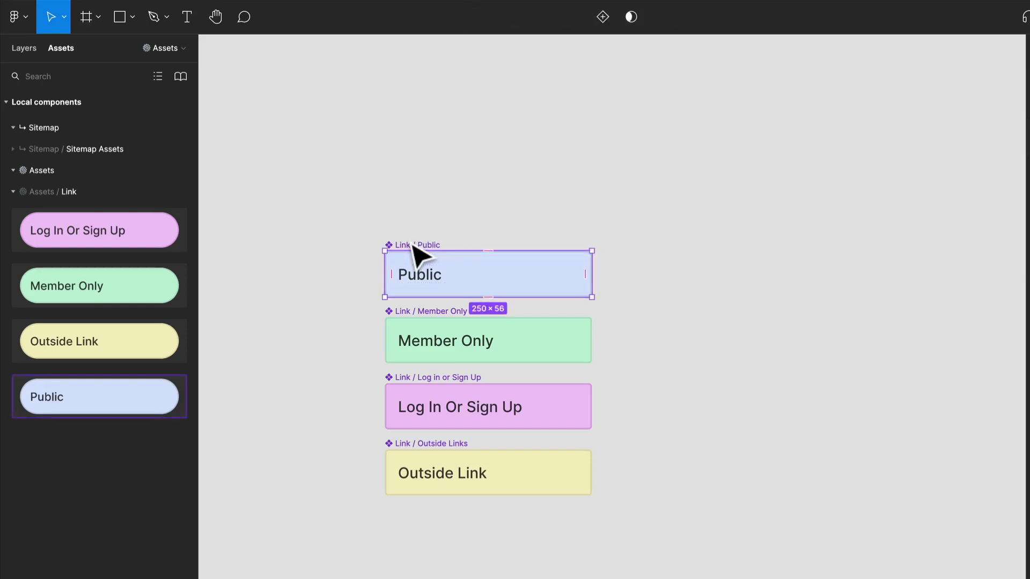
drag(333, 190, 665, 574)
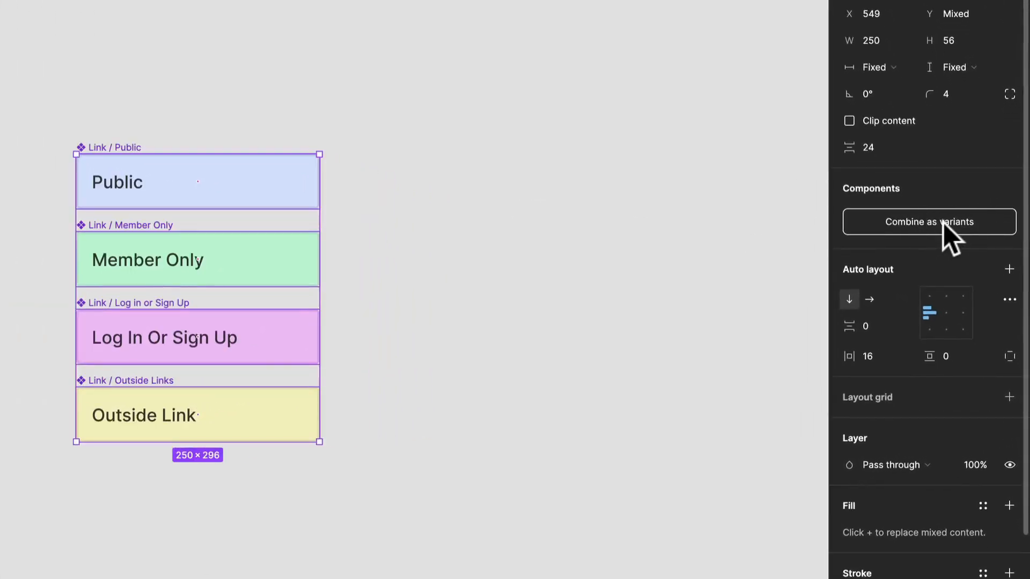
click(943, 223)
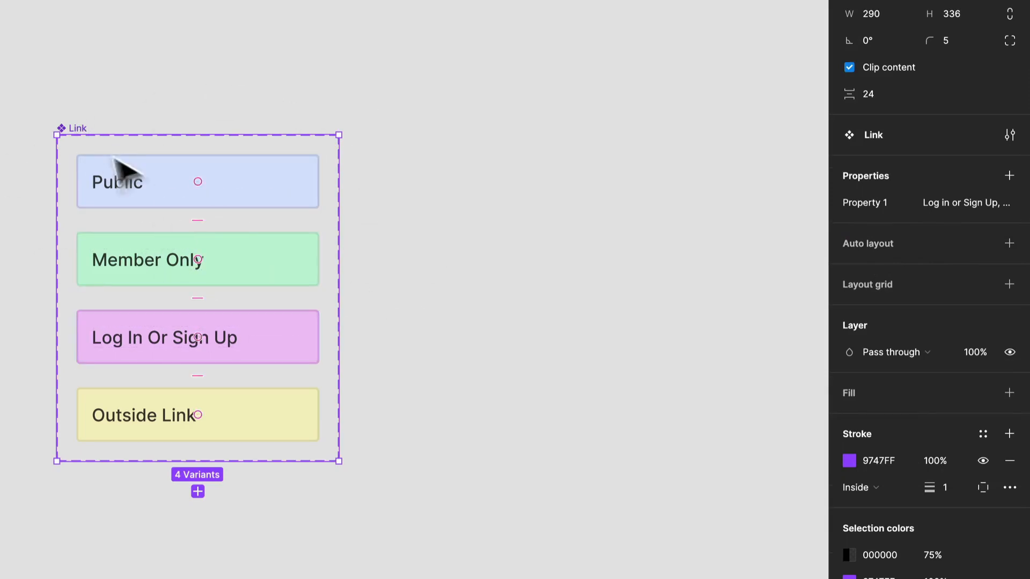
Check the property value of each variant in the Link component set and rename the variant property to "Link Type"
click(153, 183)
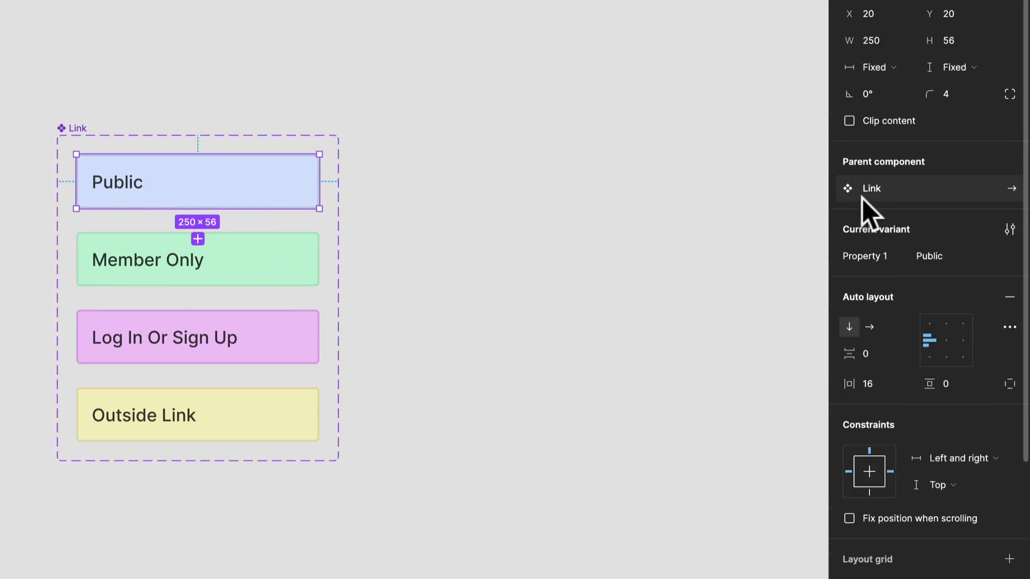
click(278, 247)
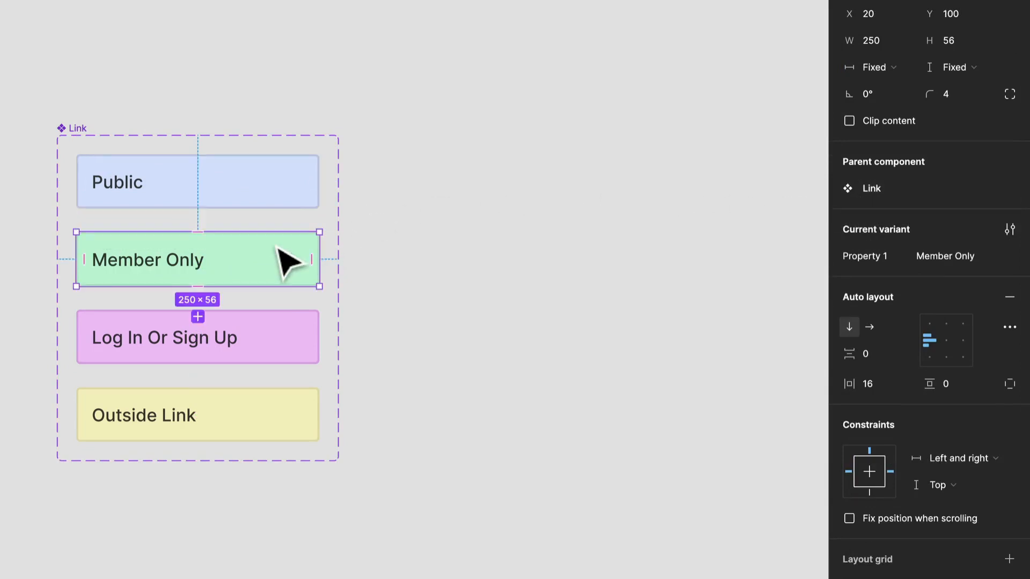
click(265, 343)
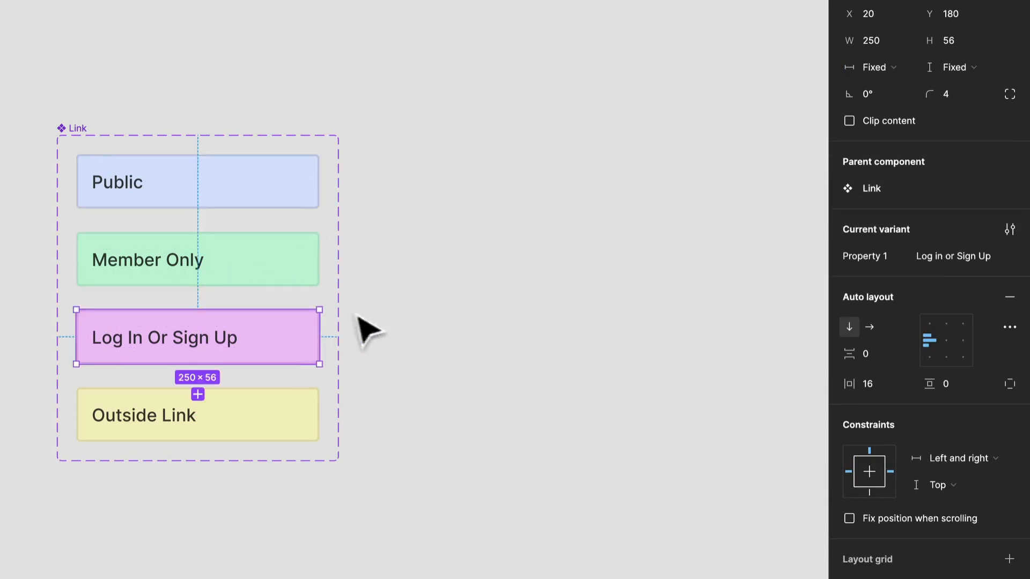
click(298, 427)
click(394, 357)
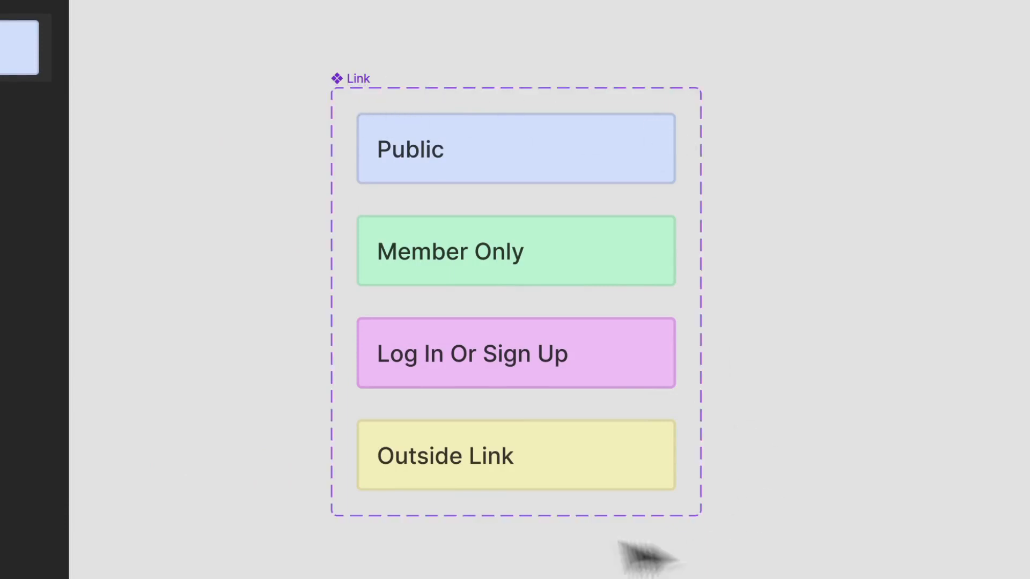
click(359, 80)
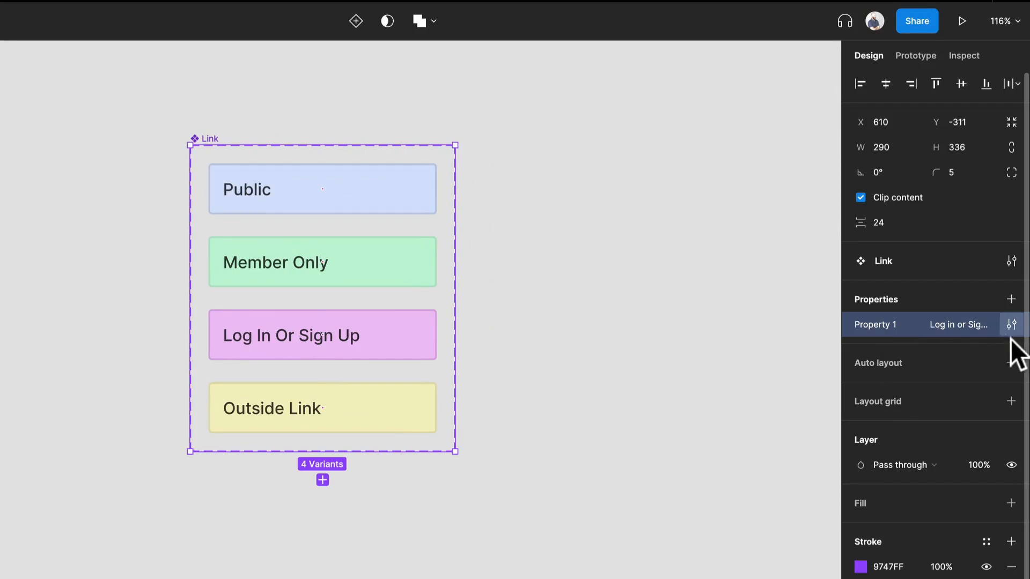
click(1011, 325)
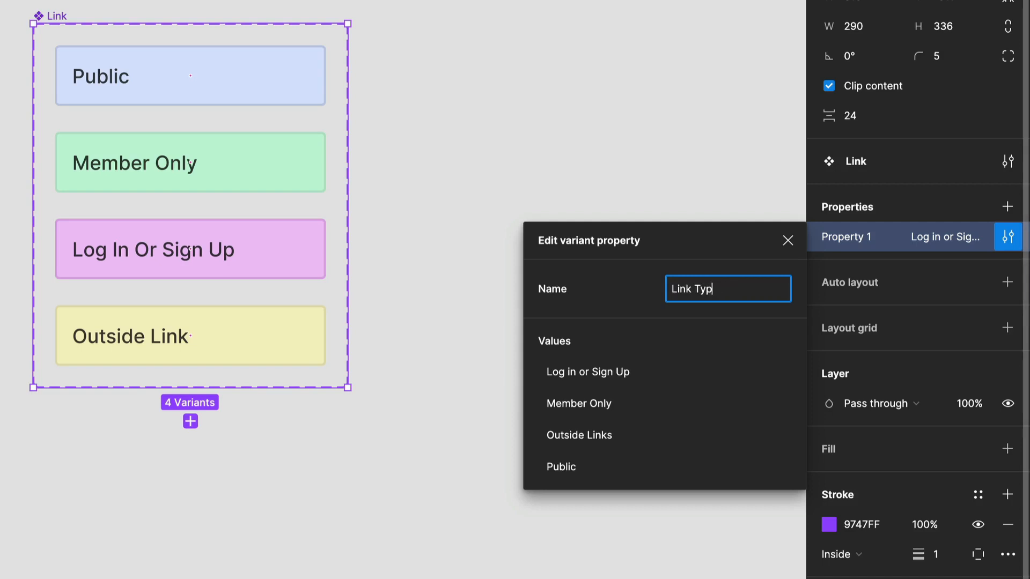
key(Return)
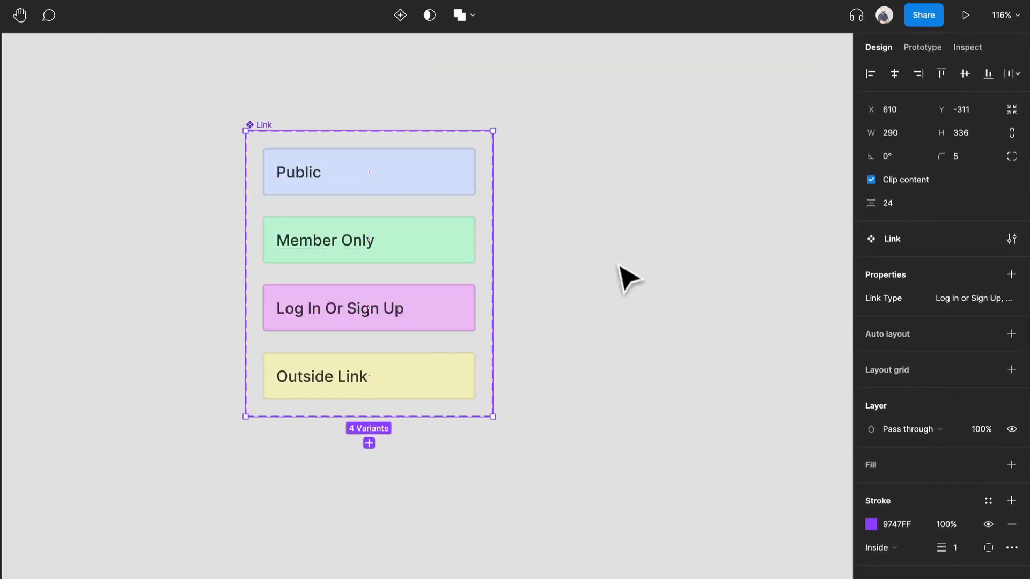
Place an instance of the Link component on the empty canvas beside the variant set
drag(618, 266, 439, 351)
click(441, 333)
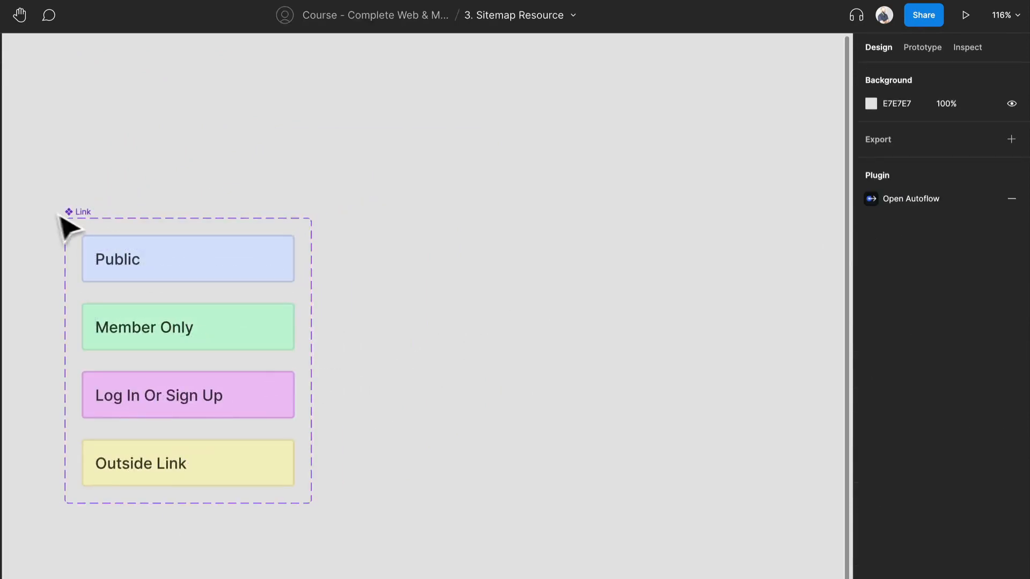
click(107, 268)
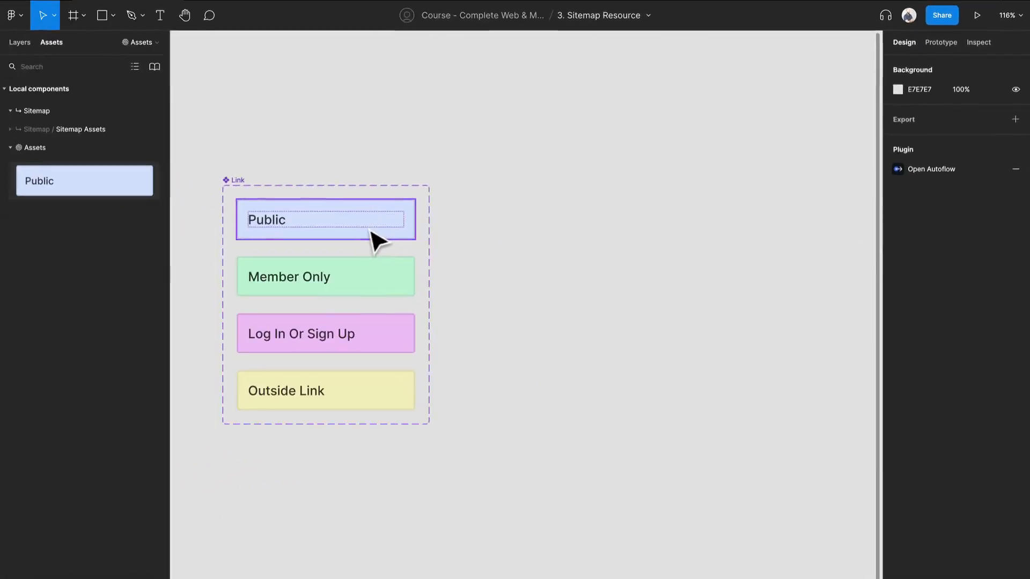
click(371, 232)
click(576, 257)
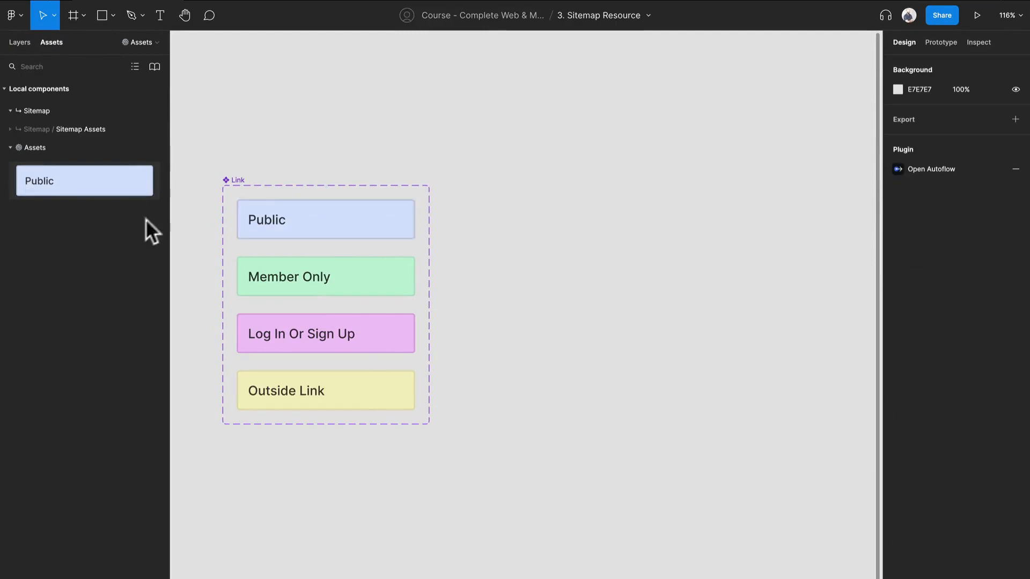
drag(80, 181, 720, 204)
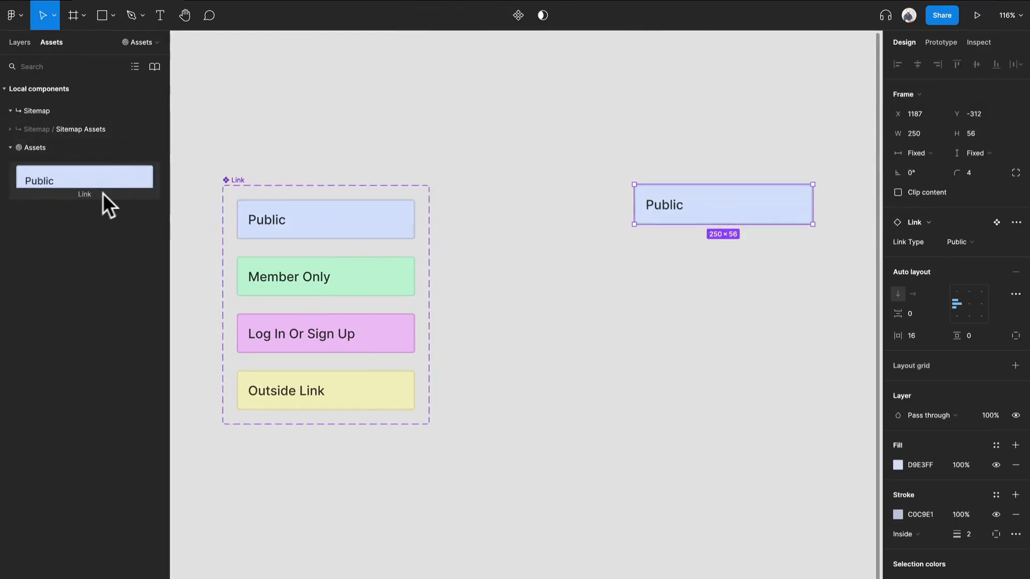
drag(664, 204, 601, 217)
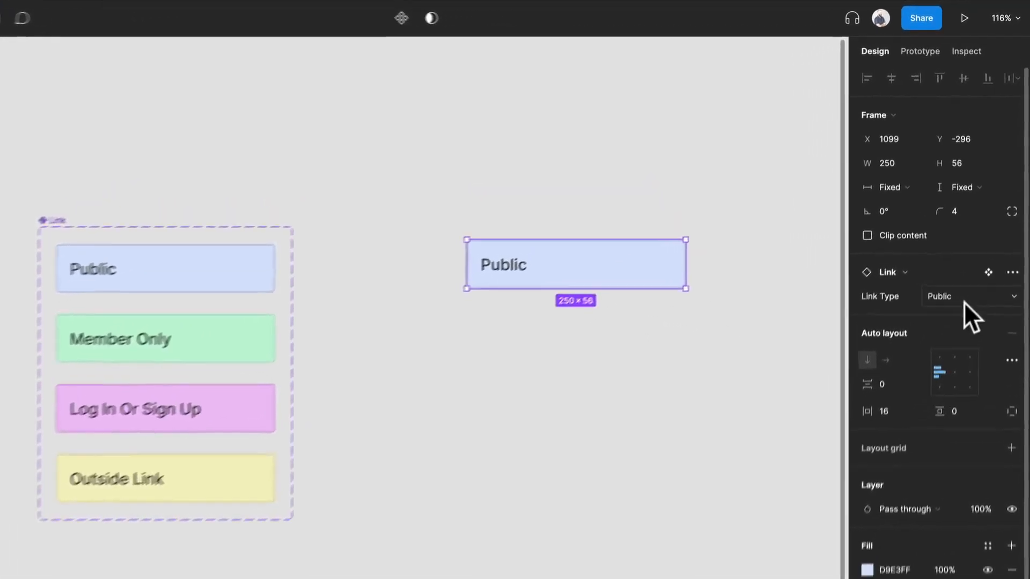
Switch the placed instance's Link Type to Member Only and to Outside Links, and delete the instance
click(958, 242)
click(976, 268)
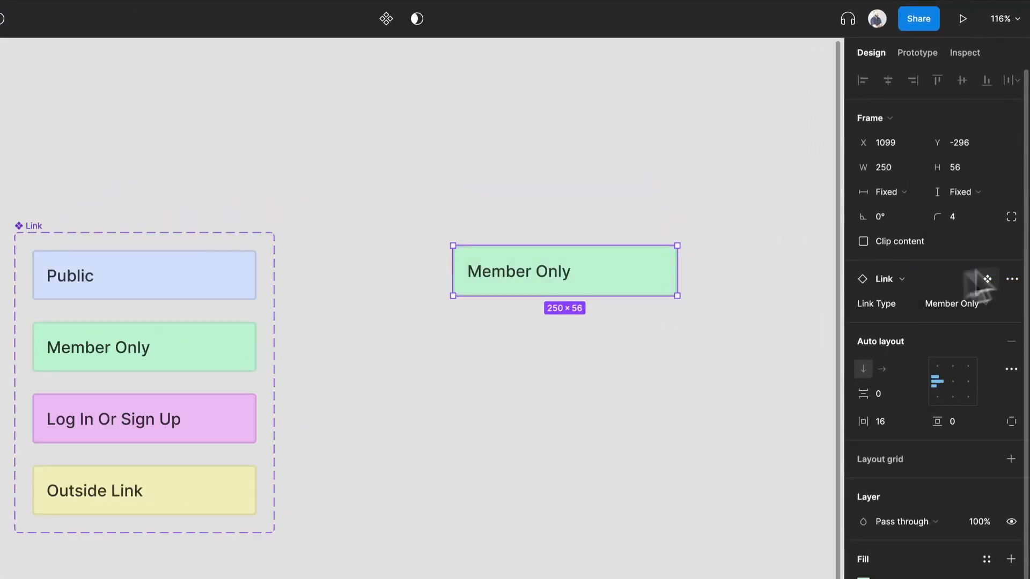
click(949, 306)
click(948, 323)
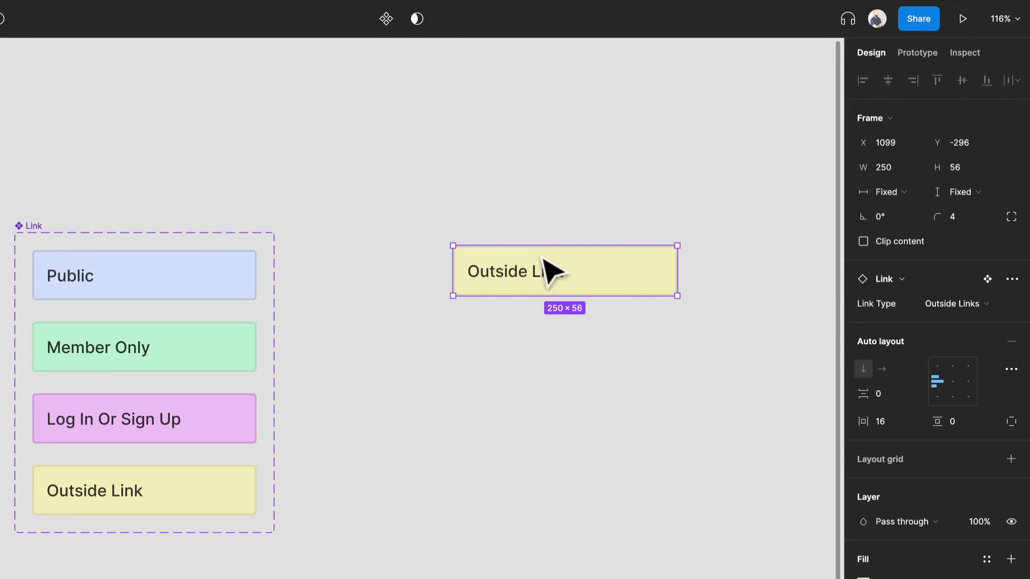
key(Delete)
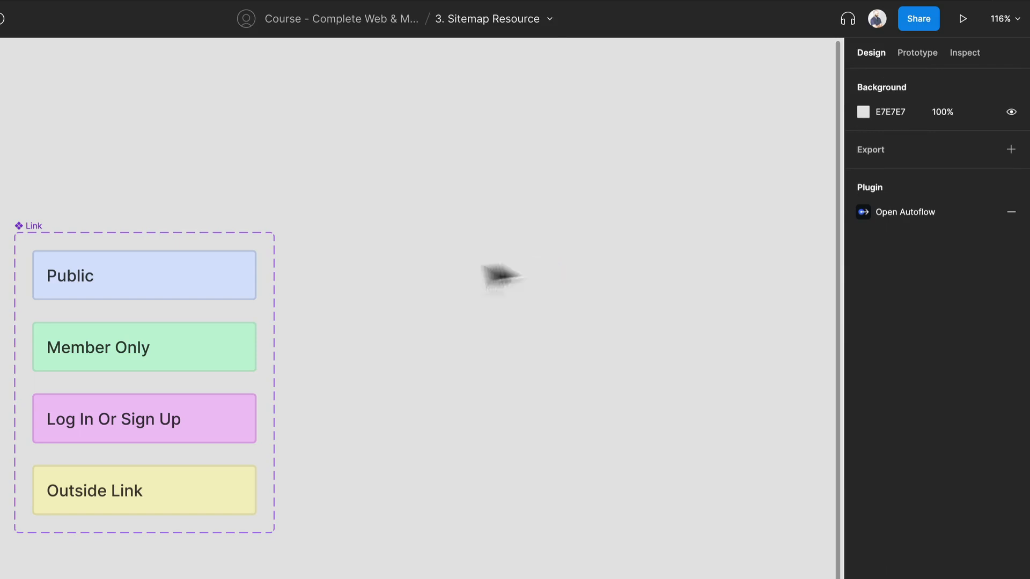
Move the Page frame out of the non-component assets board onto the empty canvas beside the Link component set
scroll(376, 268, down, 2)
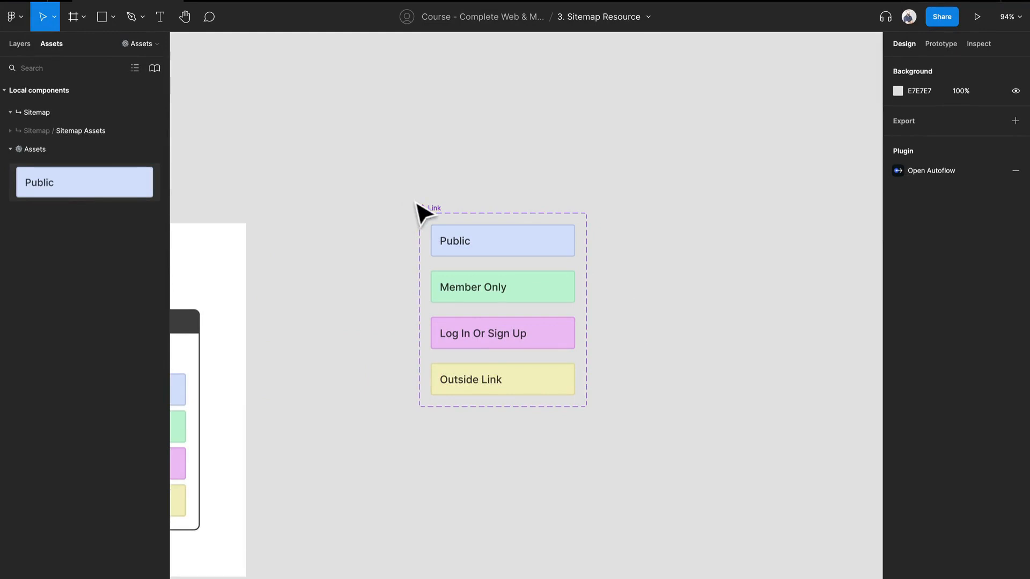
drag(313, 263, 522, 206)
click(368, 292)
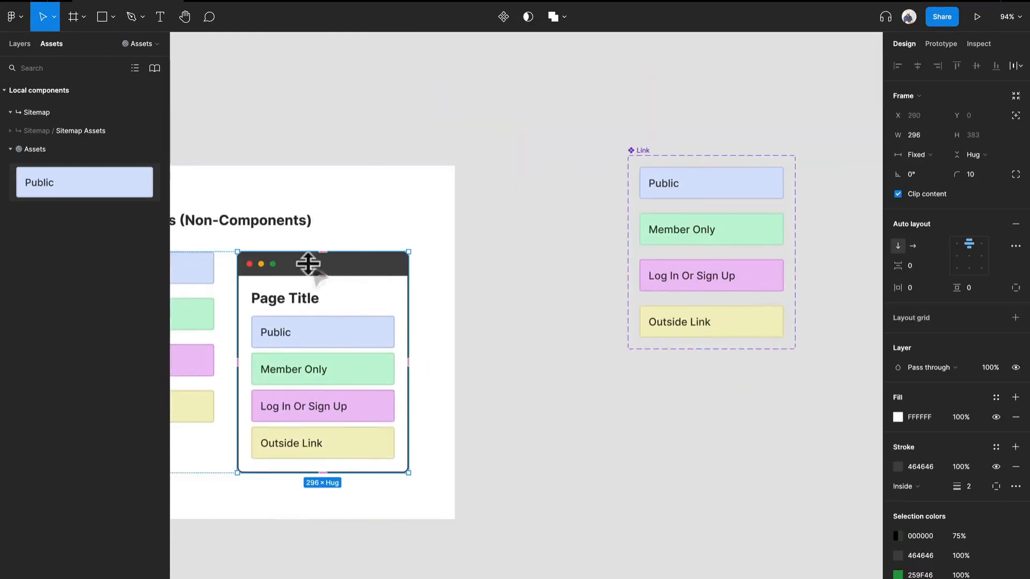
drag(348, 279, 592, 203)
scroll(591, 202, up, 3)
Insert an instance of the Public link into the page's Links frame and move it to the top of the list
double_click(511, 205)
click(511, 207)
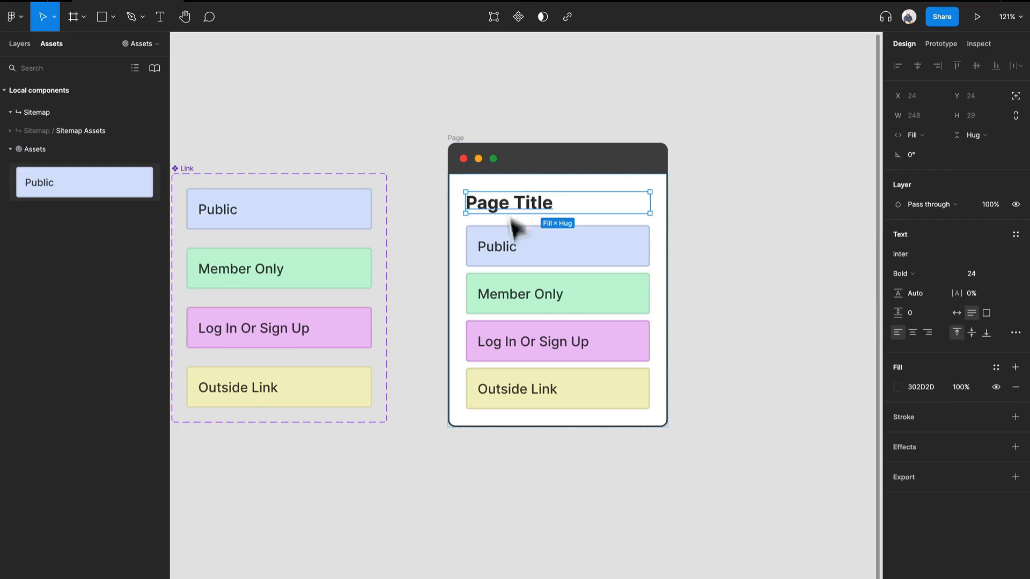
click(509, 269)
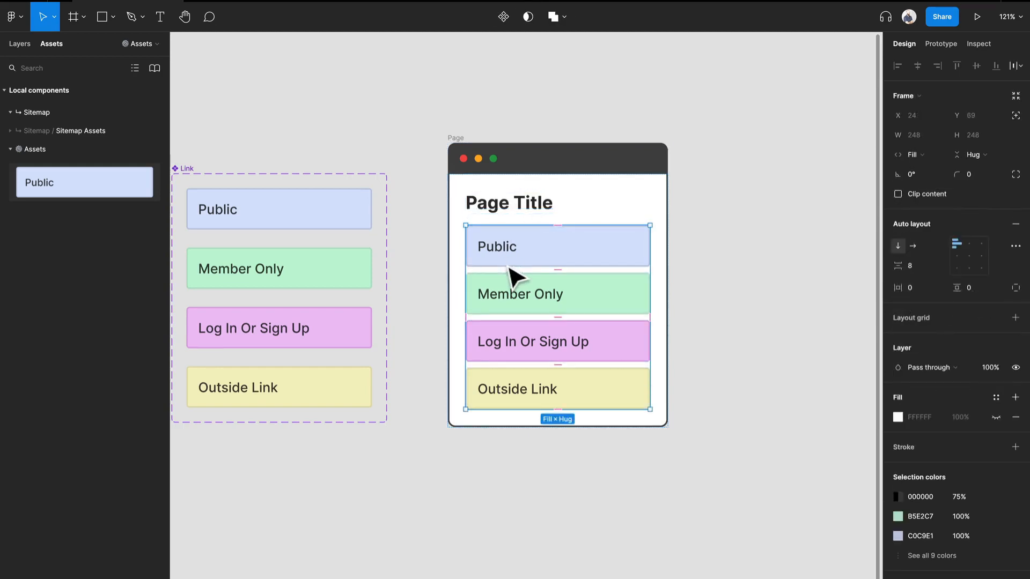
click(311, 208)
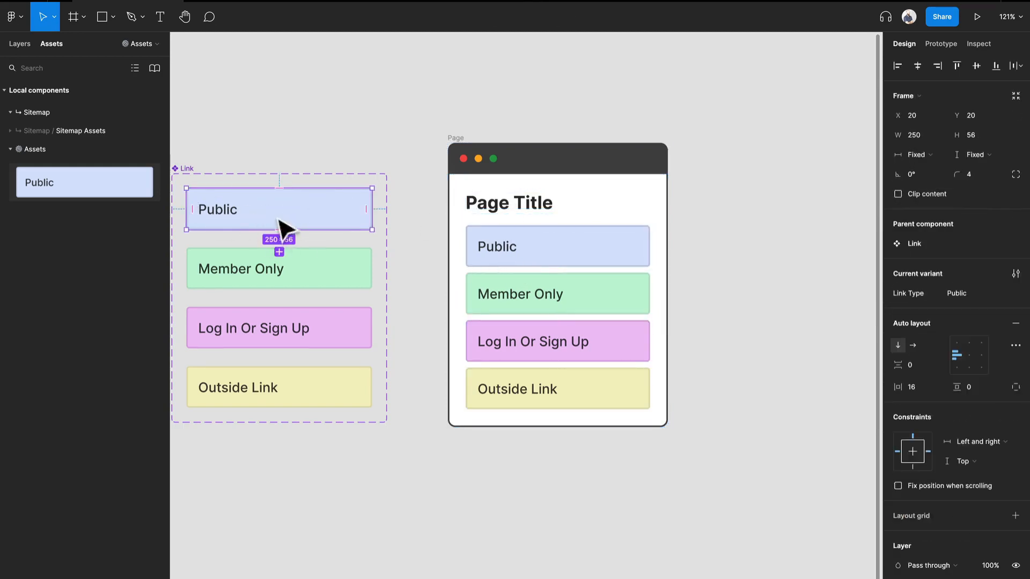
click(644, 292)
click(17, 46)
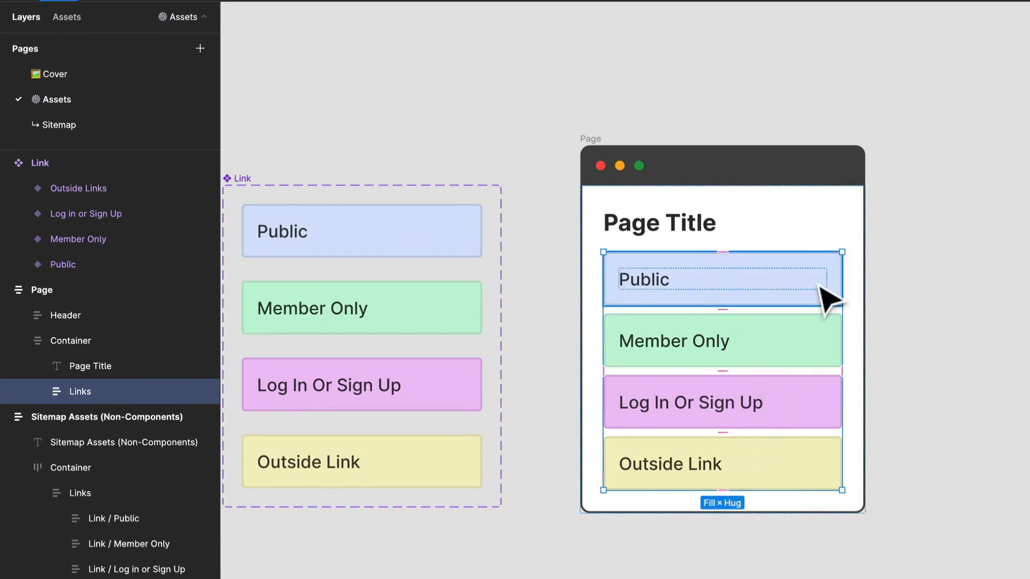
key(ctrl+v)
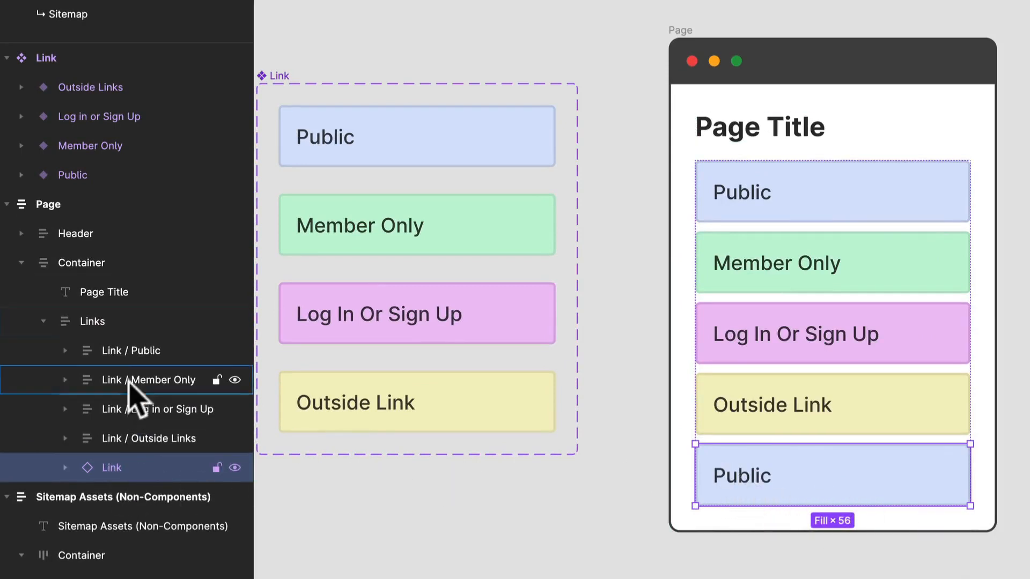
drag(129, 380, 134, 335)
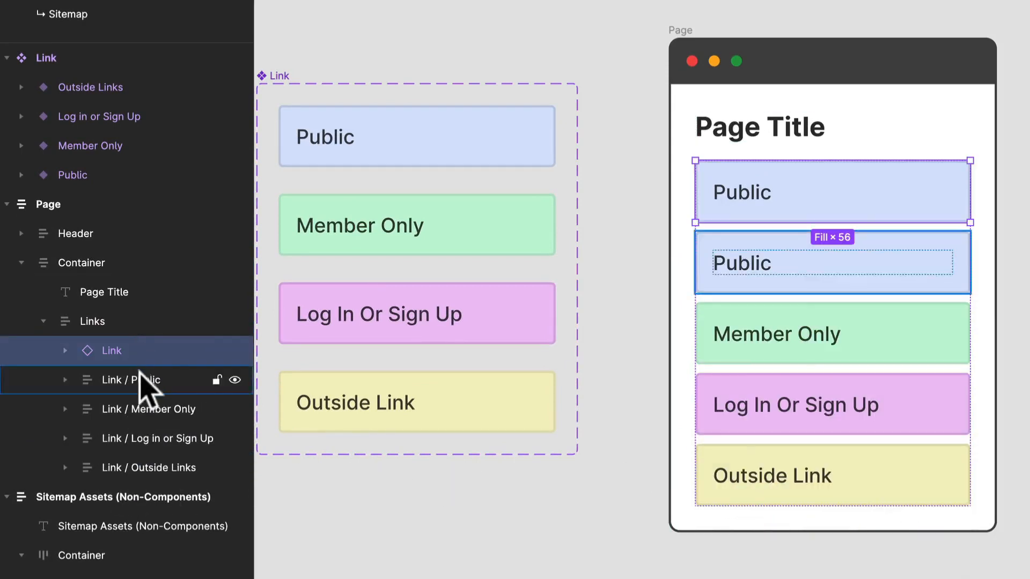
Delete the four non-component links, from Link / Public to Link / Outside Links, from the page's Links frame
click(140, 380)
shift+click(149, 467)
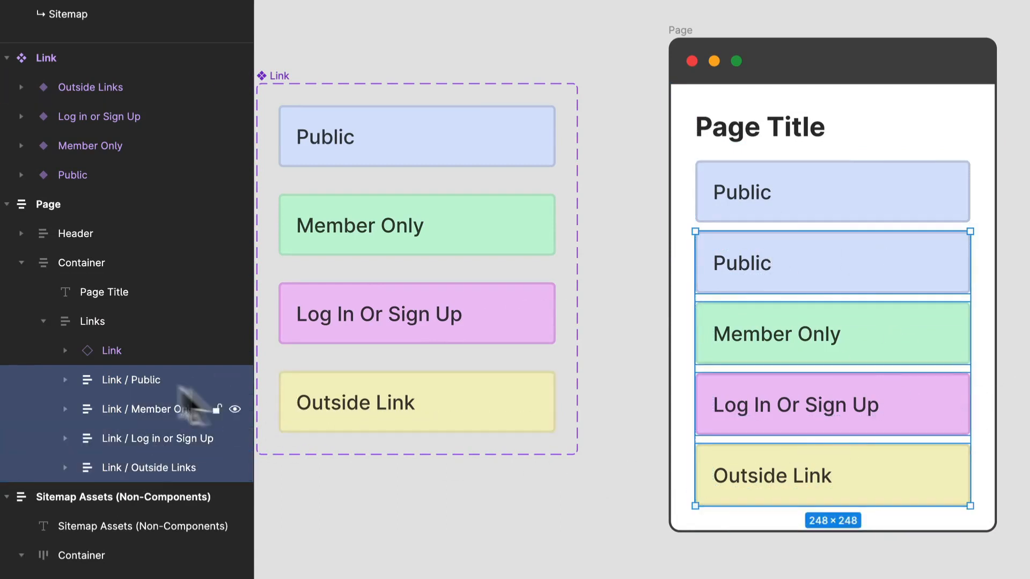
key(Delete)
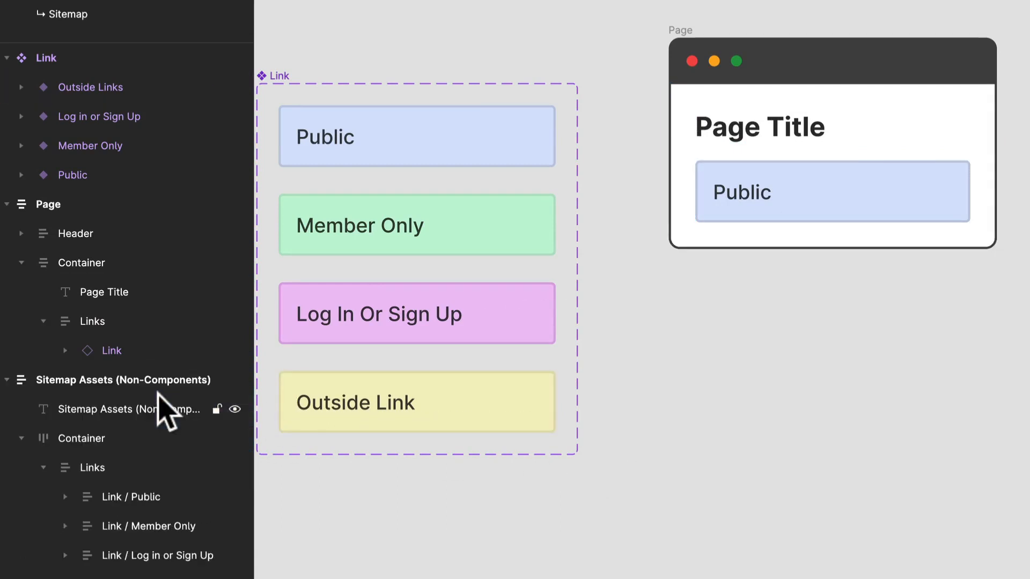
Duplicate the Link instance under the page title and nest the copy in the Links frame
click(111, 353)
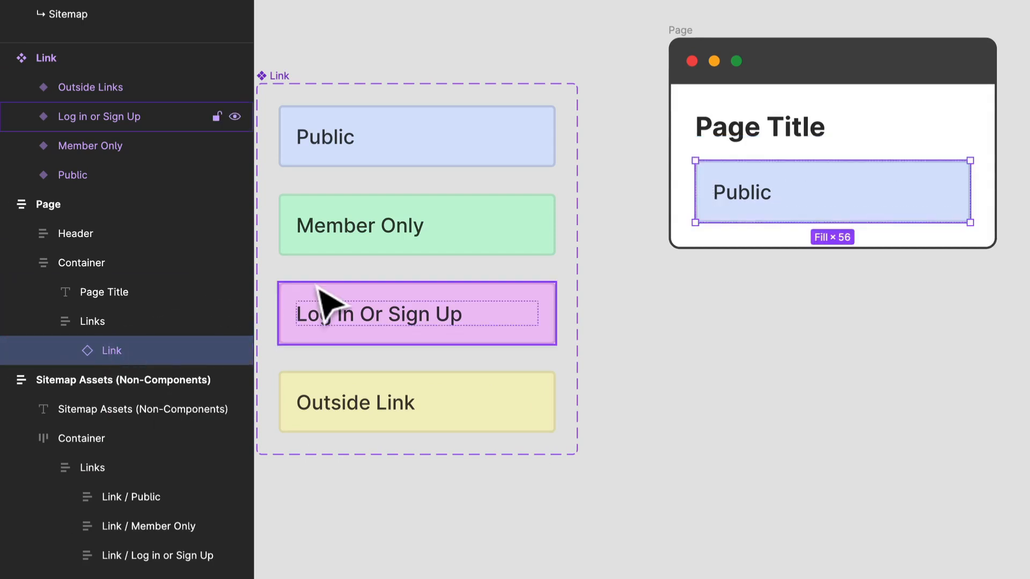
key(ctrl+d)
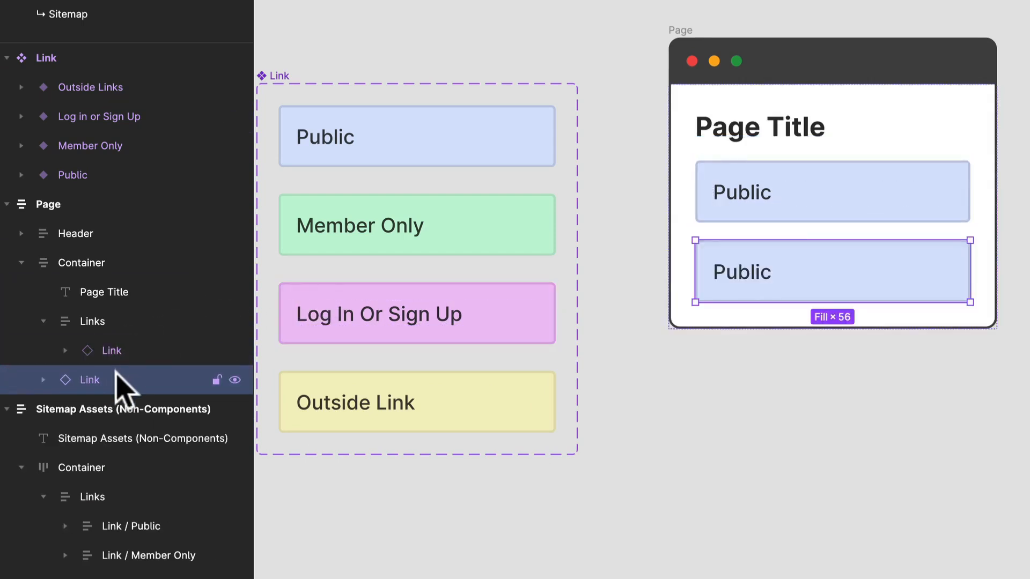
drag(115, 376, 131, 373)
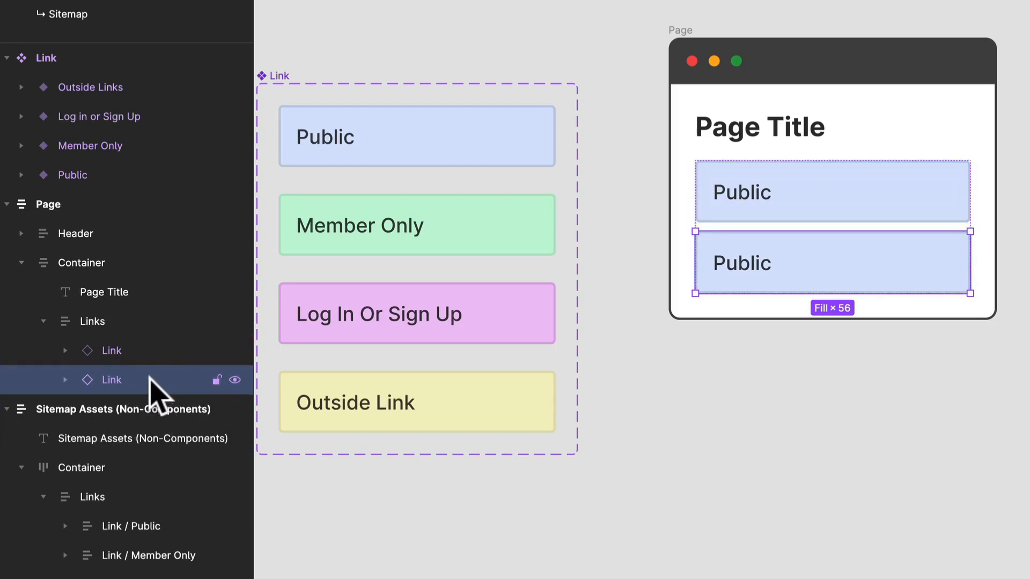
Paste further copies of the Link instance until the page's Links frame holds nine links
key(ctrl+v)
key(ctrl+v)
key(ctrl+v)
key(ctrl+v)
key(ctrl+v)
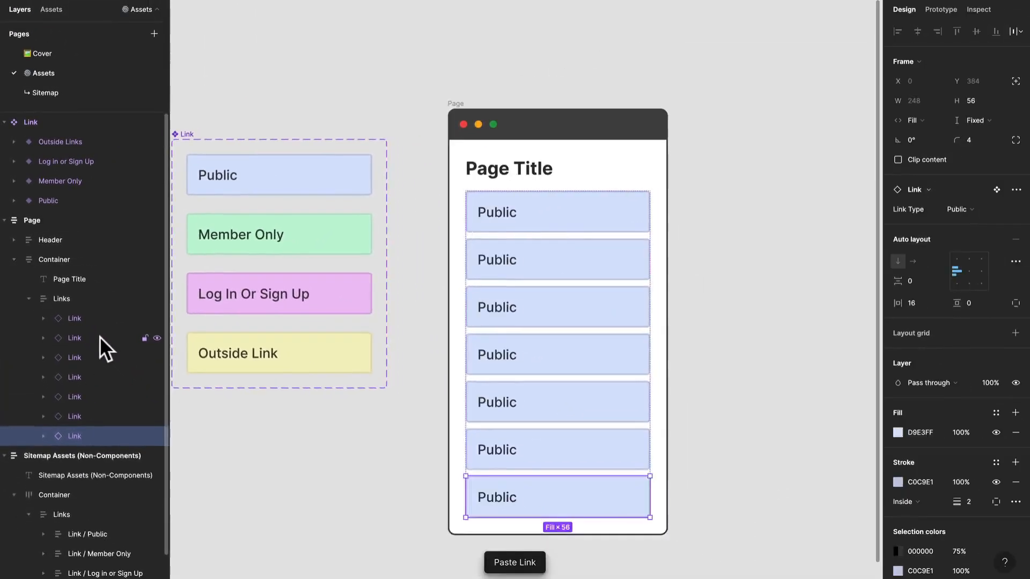
key(ctrl+v)
key(ctrl+v)
scroll(196, 356, down, 2)
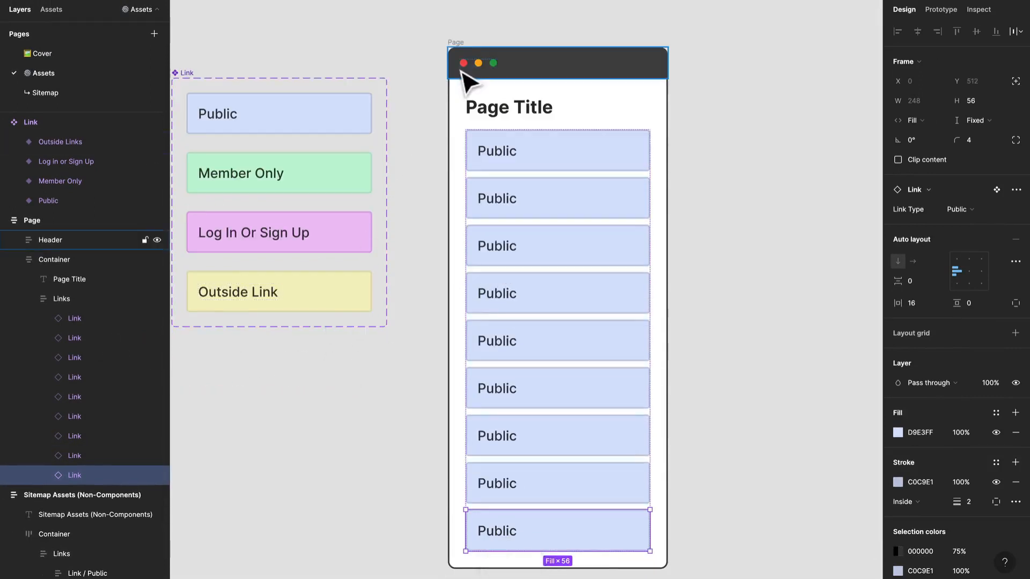
Turn the Page frame into a component and place an instance of it on the canvas beside it
click(460, 48)
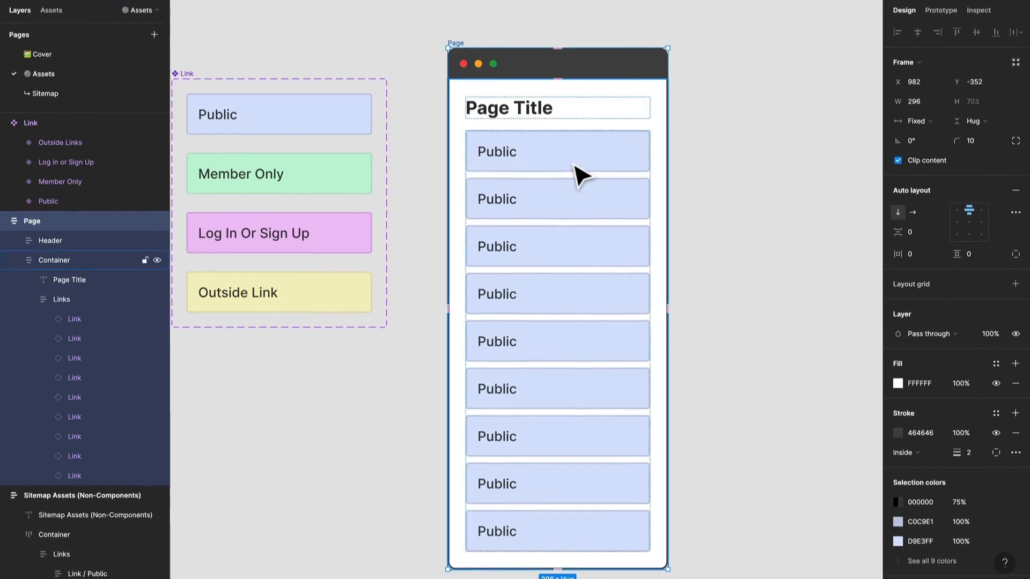
click(507, 14)
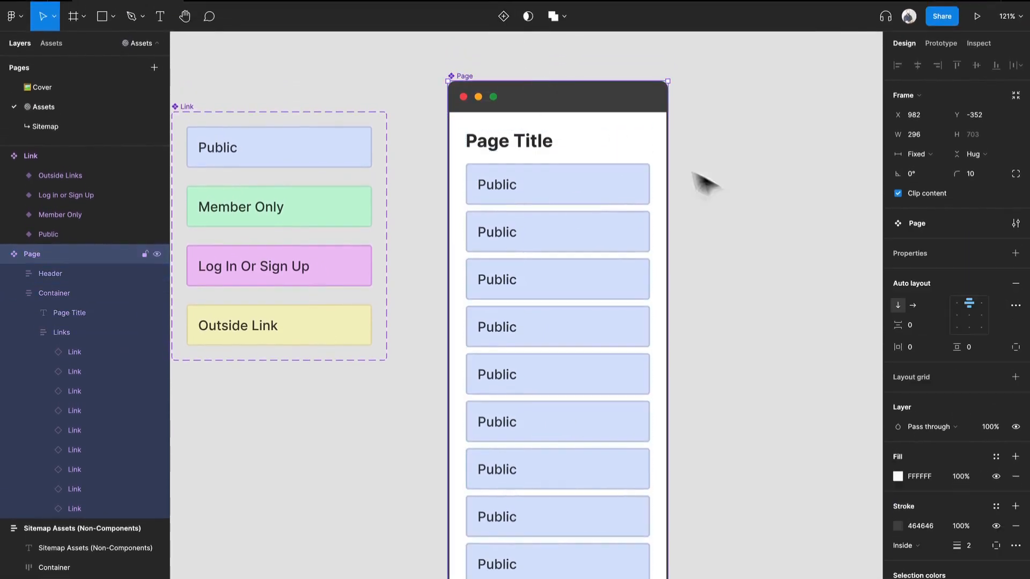
scroll(697, 177, down, 3)
drag(742, 242, 575, 242)
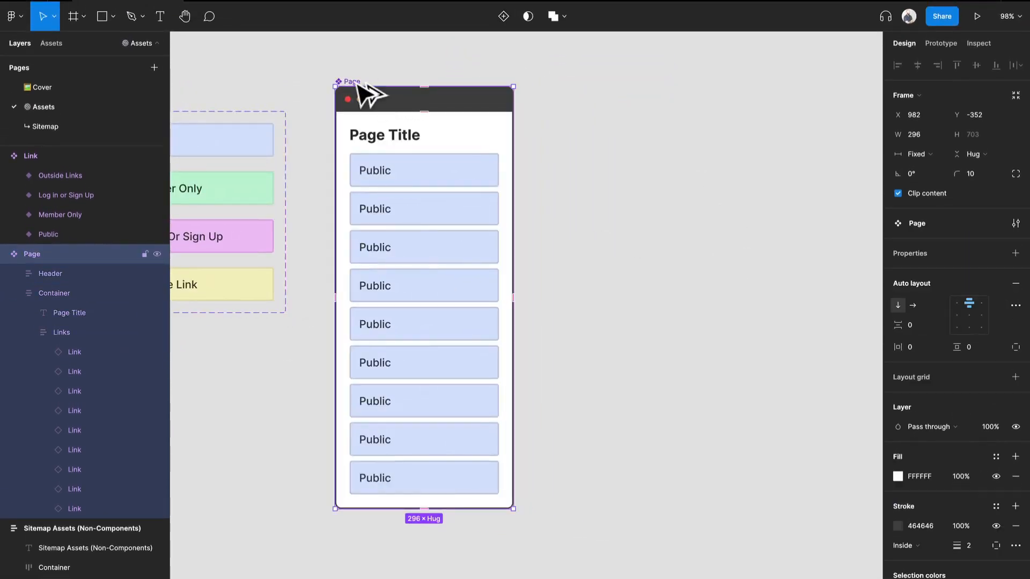
drag(368, 92, 671, 110)
drag(732, 219, 628, 227)
Try to add a copy of the Public link to the Page instance, and delete that copy
double_click(631, 491)
double_click(632, 490)
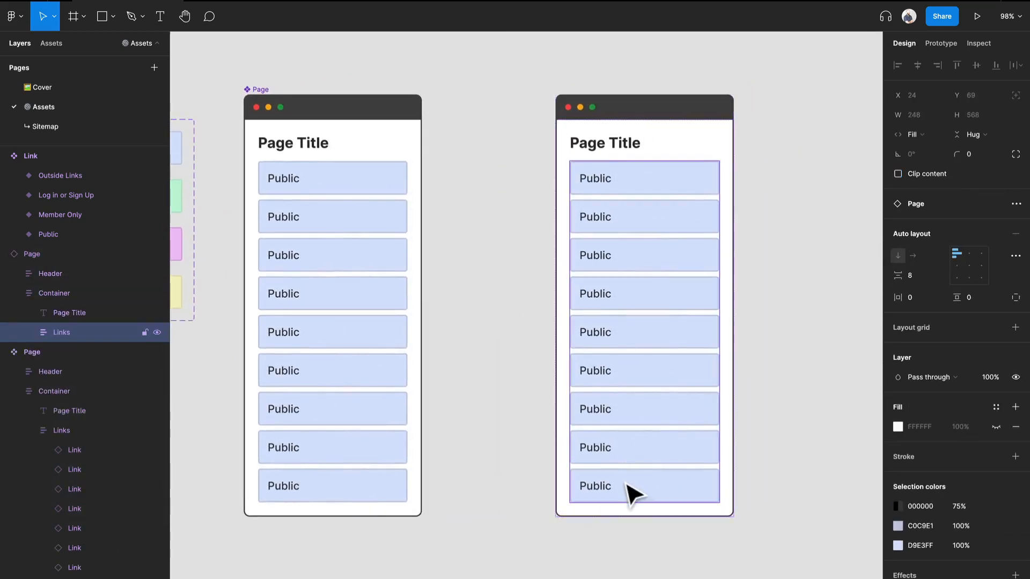
click(471, 207)
scroll(328, 203, left, 5)
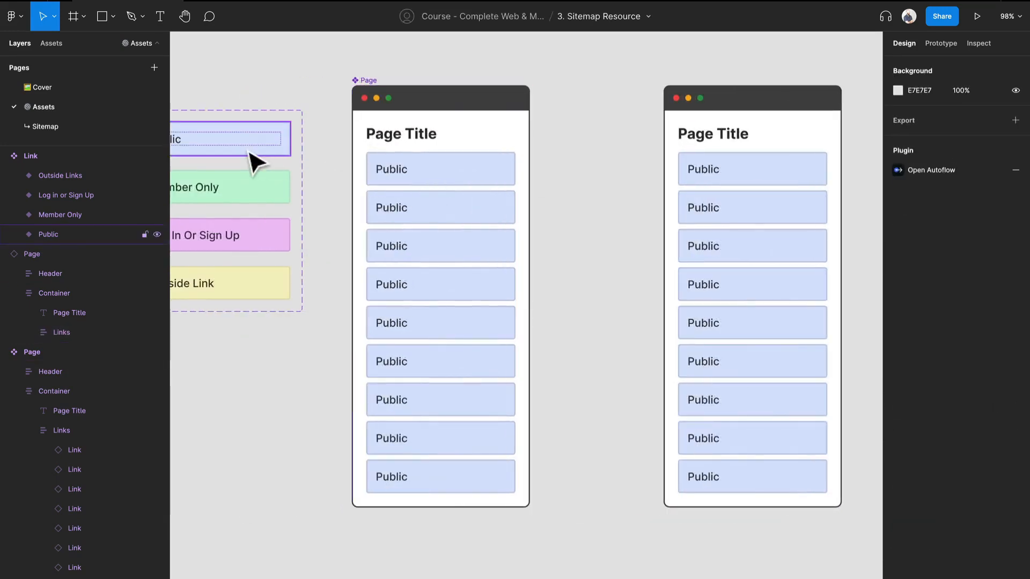
click(262, 157)
drag(254, 145, 675, 295)
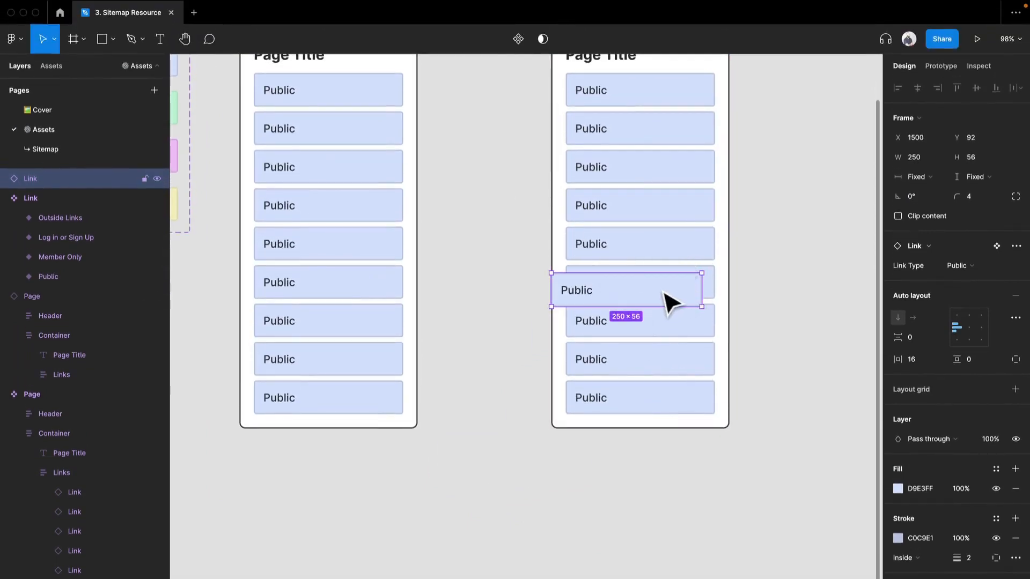
key(BackSpace)
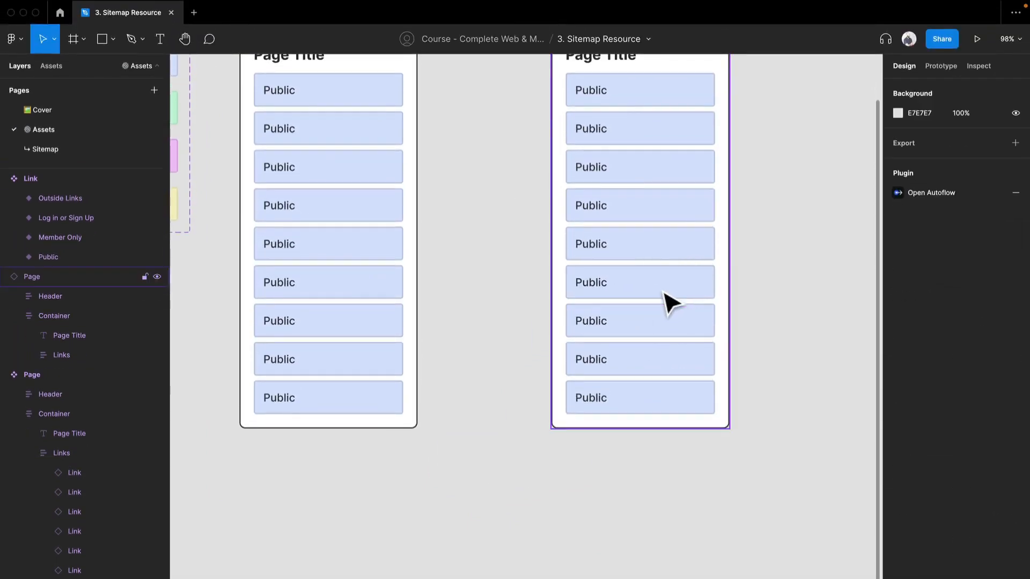
Hide the last five links in the Page instance so only the first four show
scroll(669, 278, up, 5)
click(669, 306)
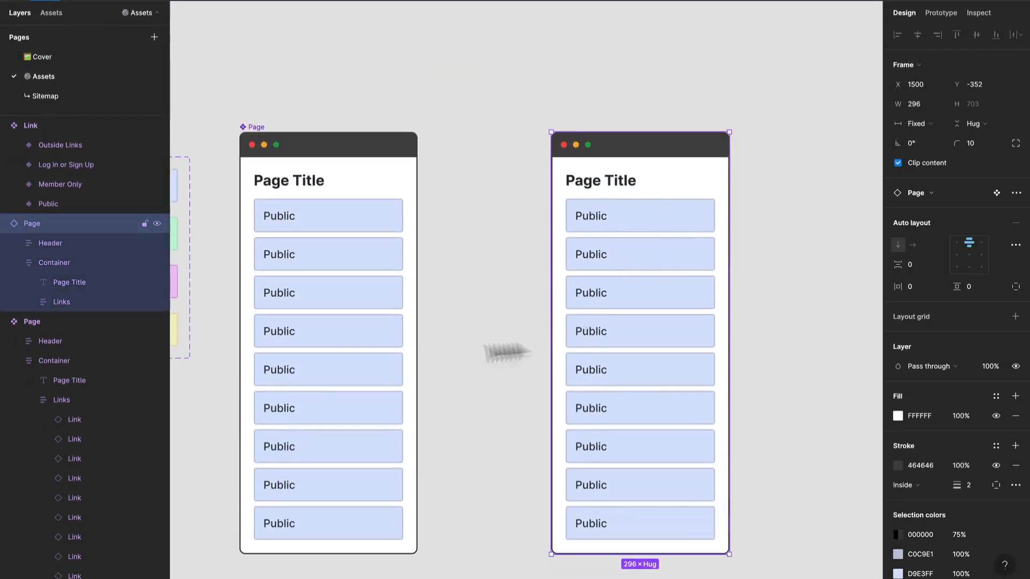
click(617, 347)
click(618, 348)
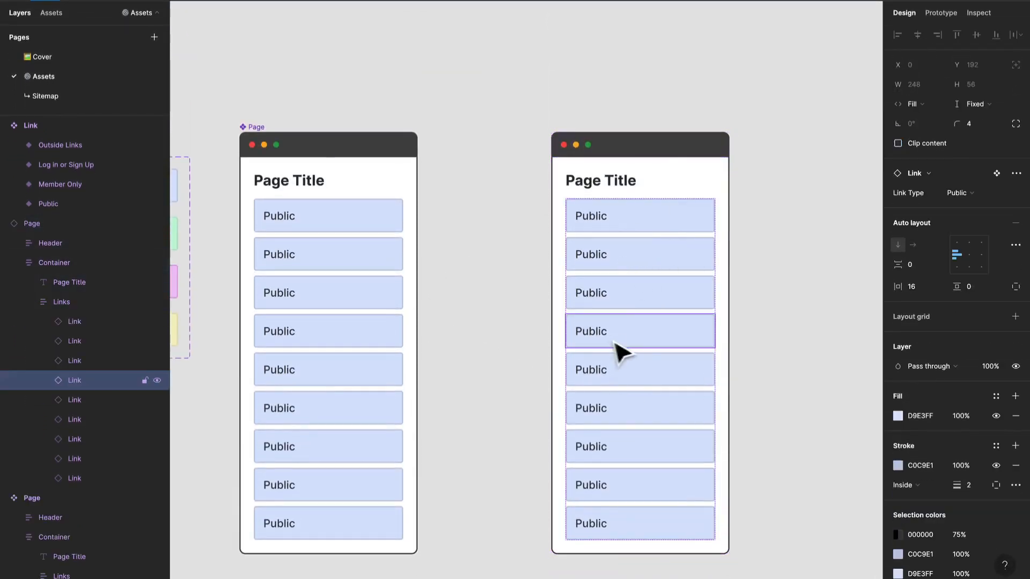
shift+click(631, 490)
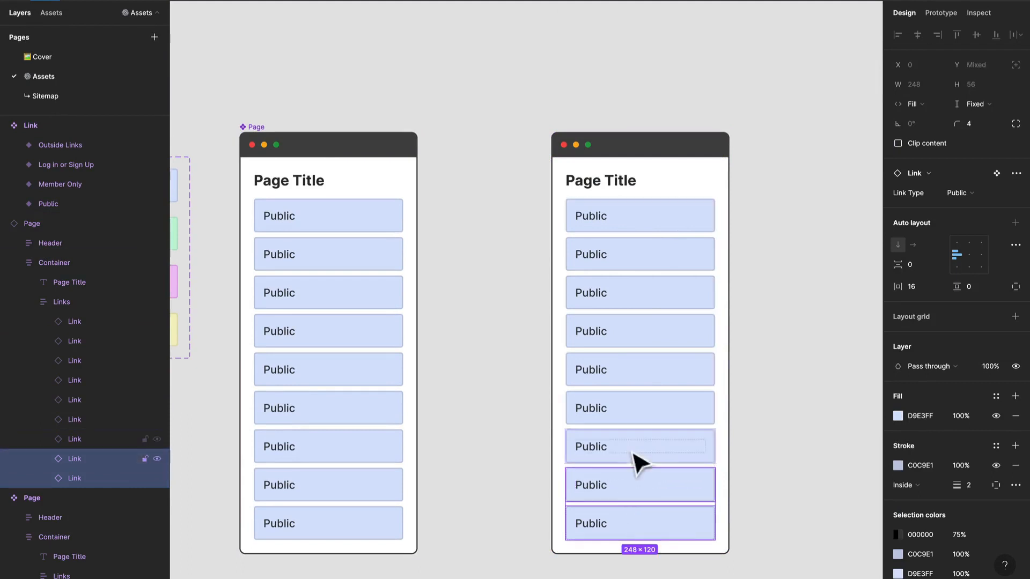
shift+click(647, 437)
shift+click(644, 417)
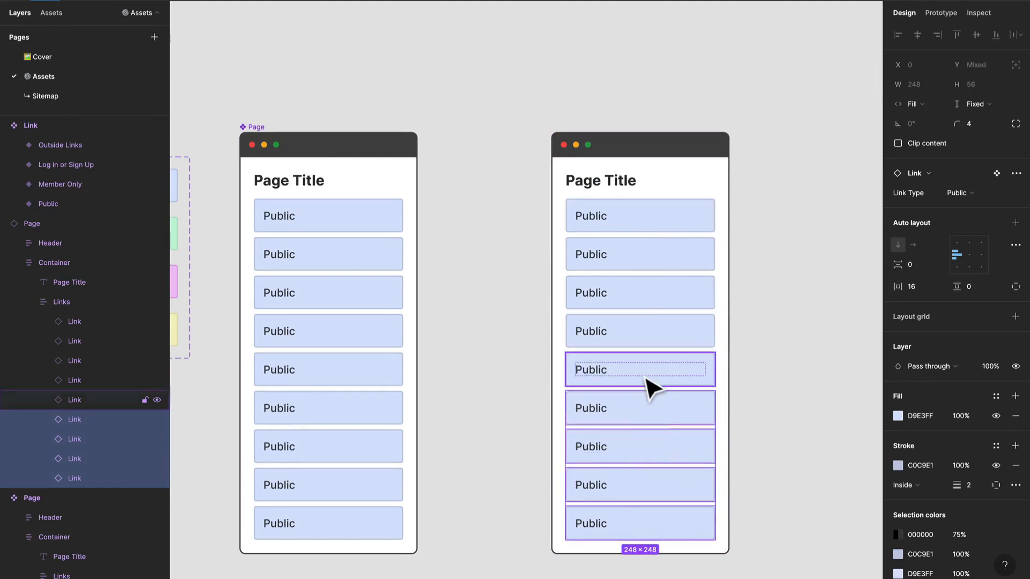
shift+click(649, 382)
shift+click(662, 340)
shift+click(661, 342)
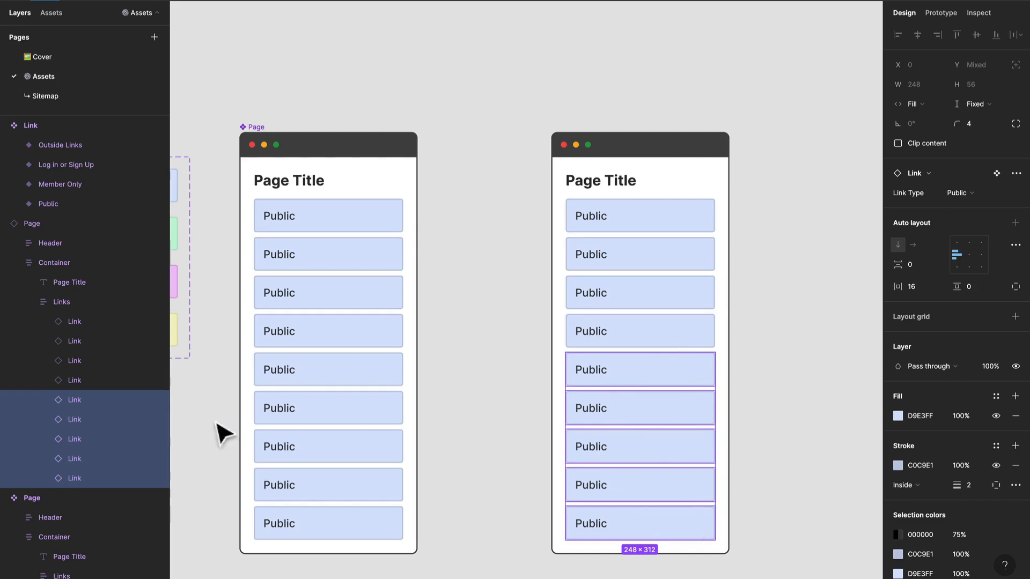
key(ctrl+shift+h)
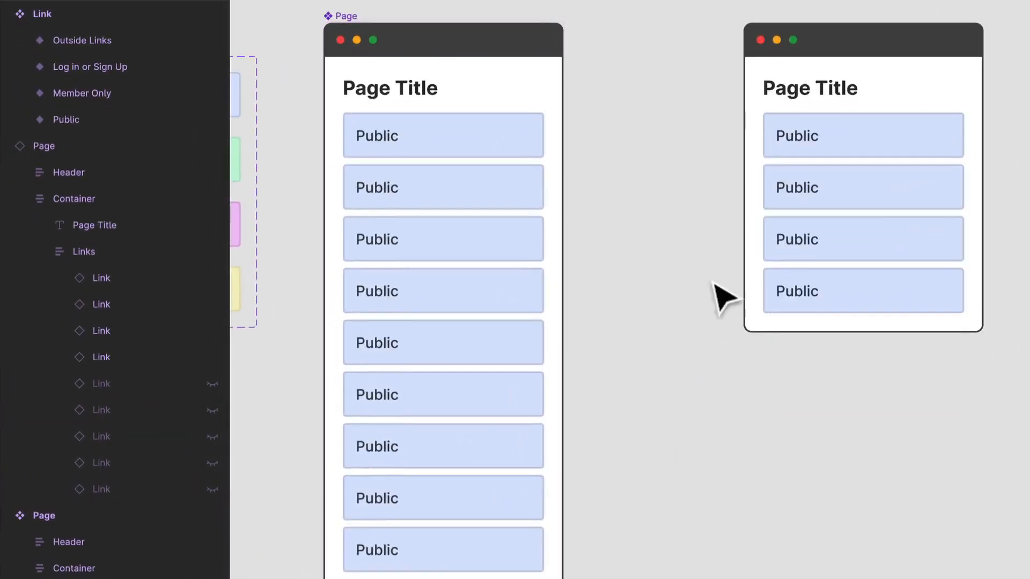
Set the Link Type of the second link in the Page instance to Outside Links
click(874, 185)
click(874, 185)
click(874, 185)
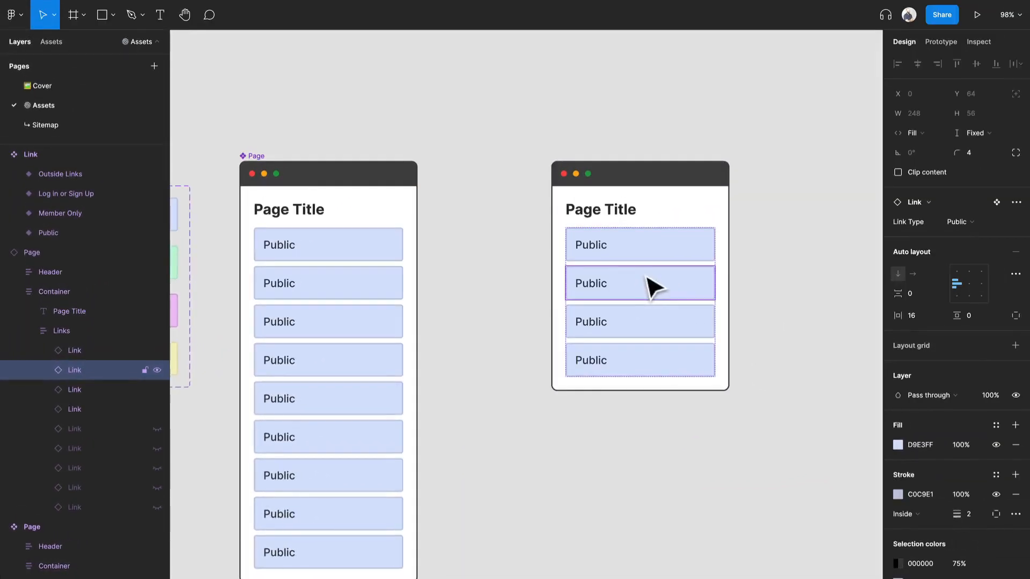
click(959, 221)
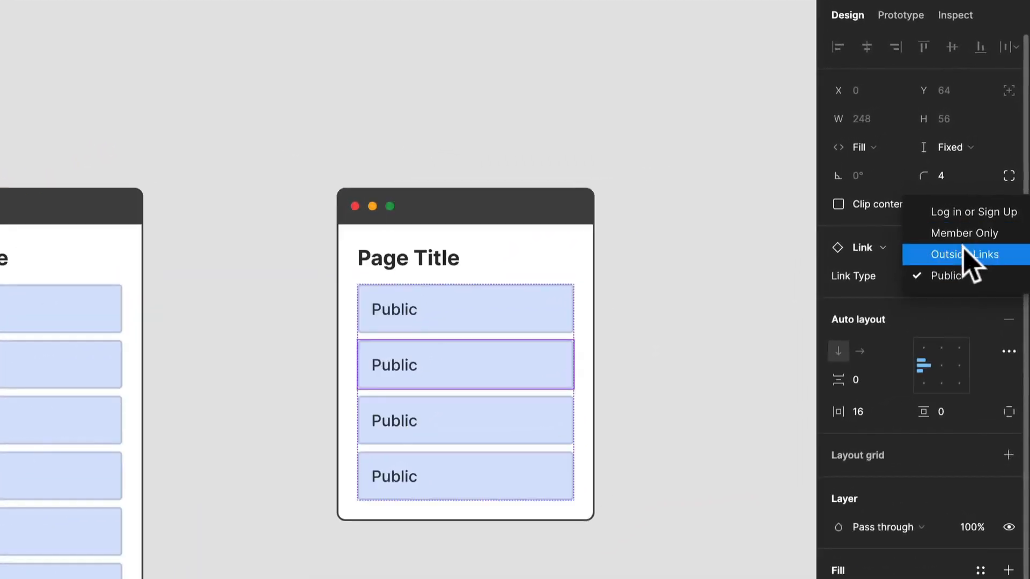
click(965, 254)
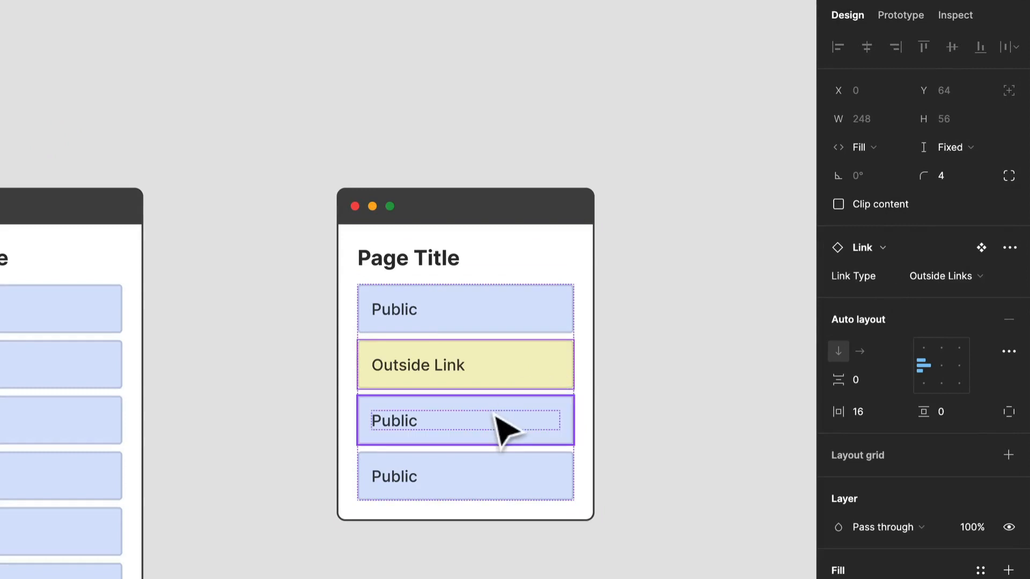
Set the Page instance's third link to Member Only and its fourth link to Log in or Sign Up
click(498, 430)
click(930, 276)
click(960, 232)
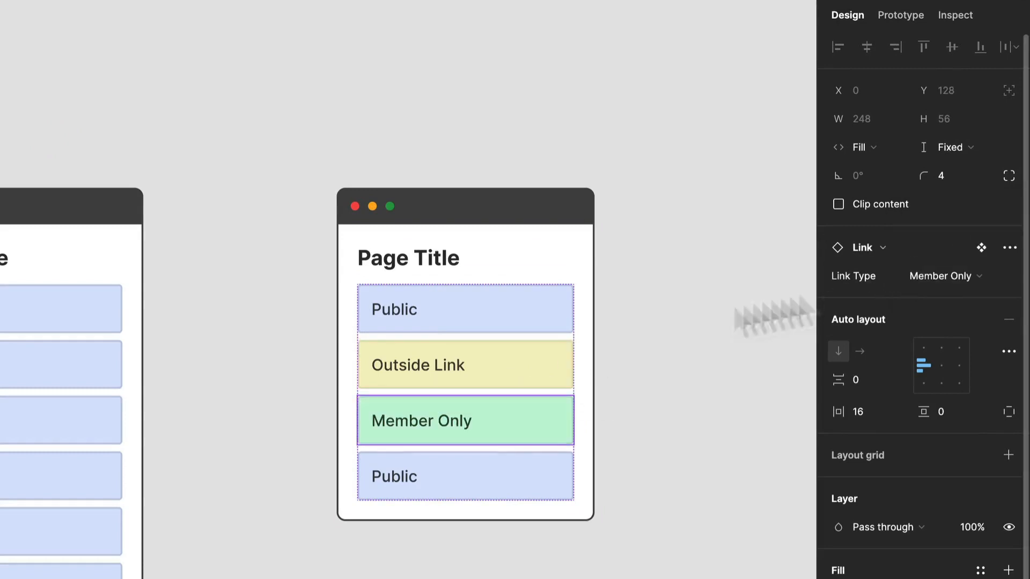
click(540, 471)
click(927, 275)
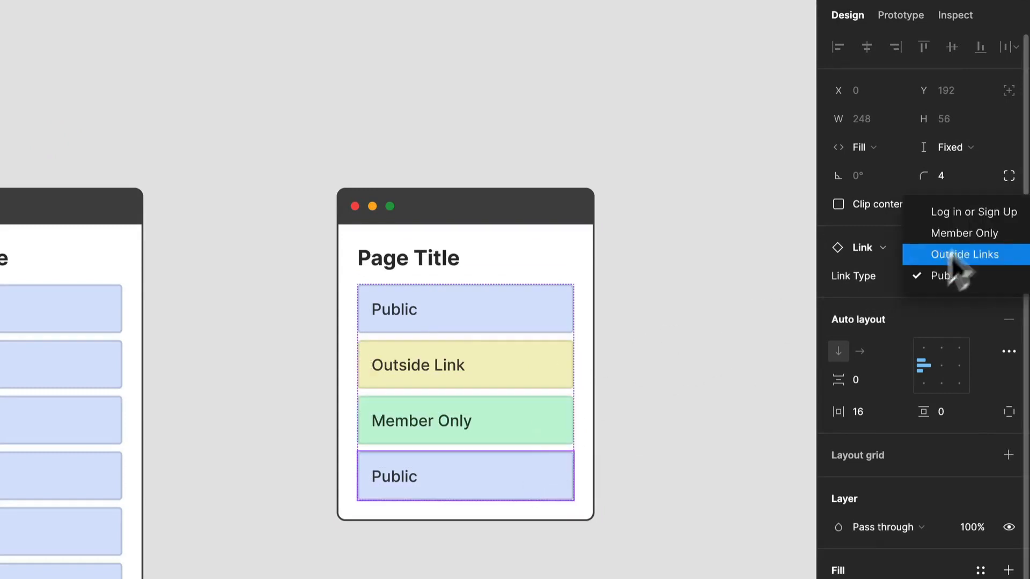
click(965, 214)
click(594, 543)
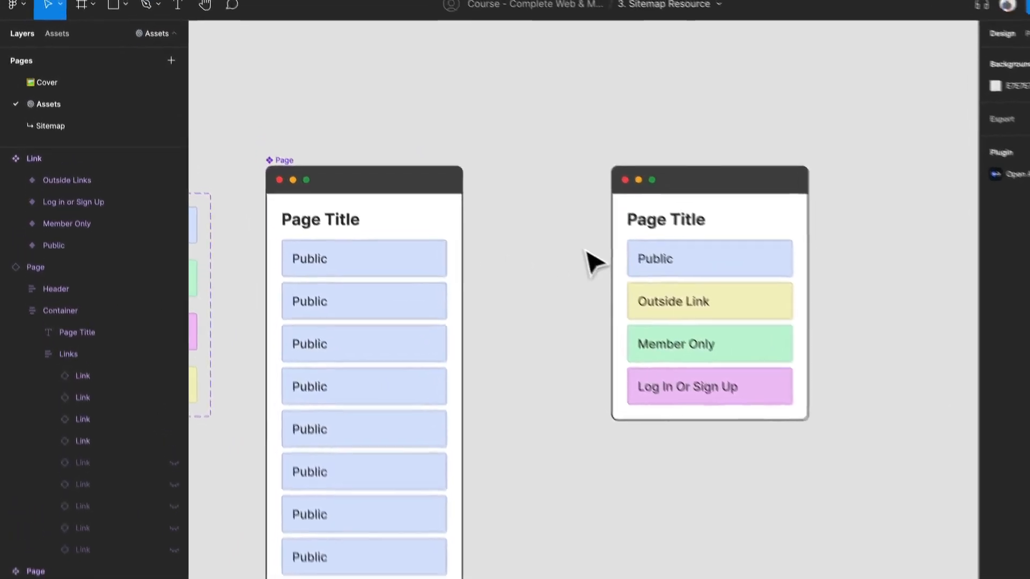
Place a new instance of the Page component from the local assets on the canvas beyond the existing instance
click(56, 33)
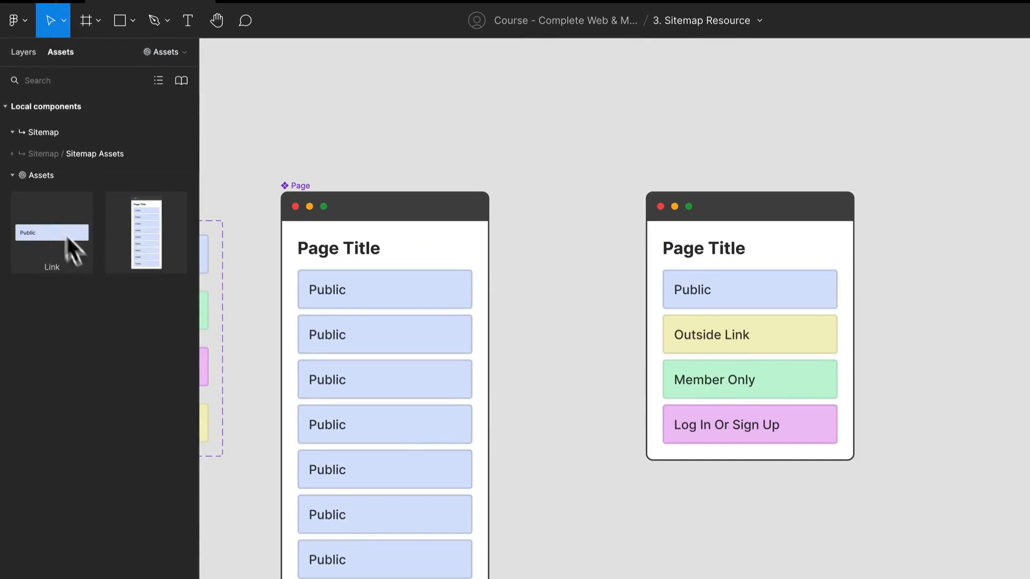
drag(130, 239, 992, 299)
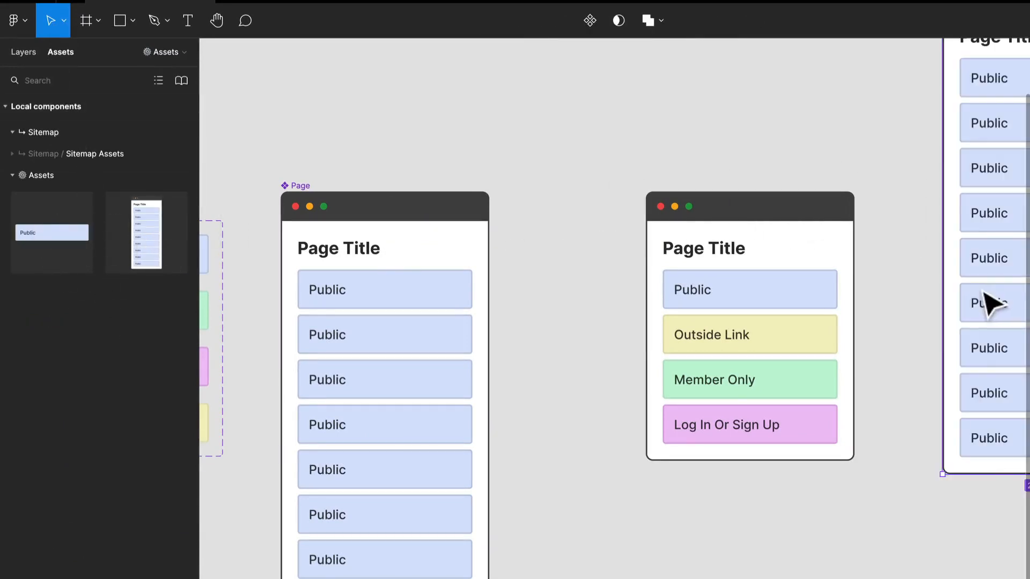
Place another instance of the Page component from the local assets beside the last instance, aligned with its top edge
scroll(993, 299, right, 5)
scroll(612, 306, down, 5)
drag(146, 236, 926, 236)
scroll(858, 279, right, 3)
scroll(858, 279, up, 2)
drag(796, 317, 781, 345)
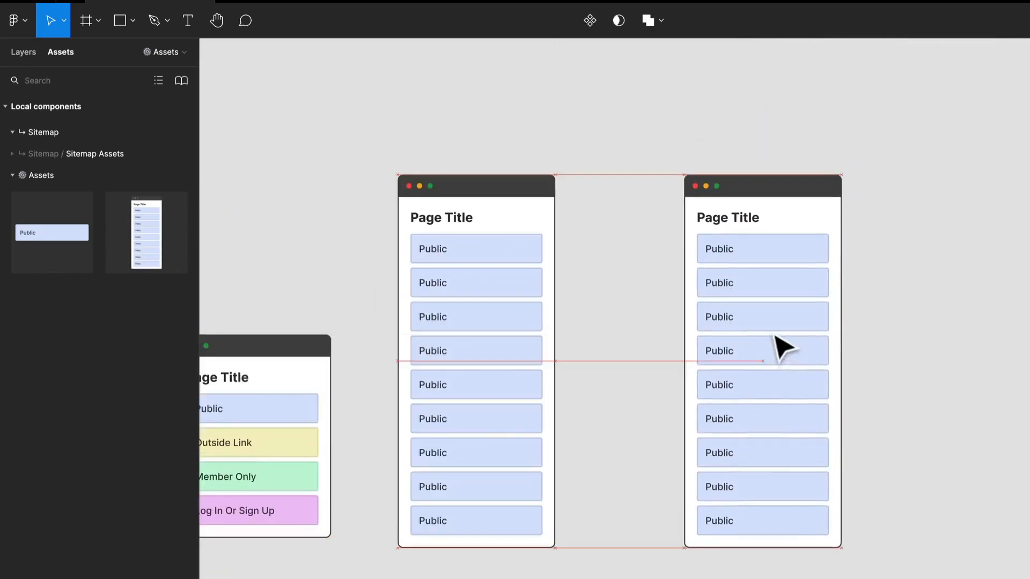
click(445, 345)
click(716, 374)
double_click(430, 336)
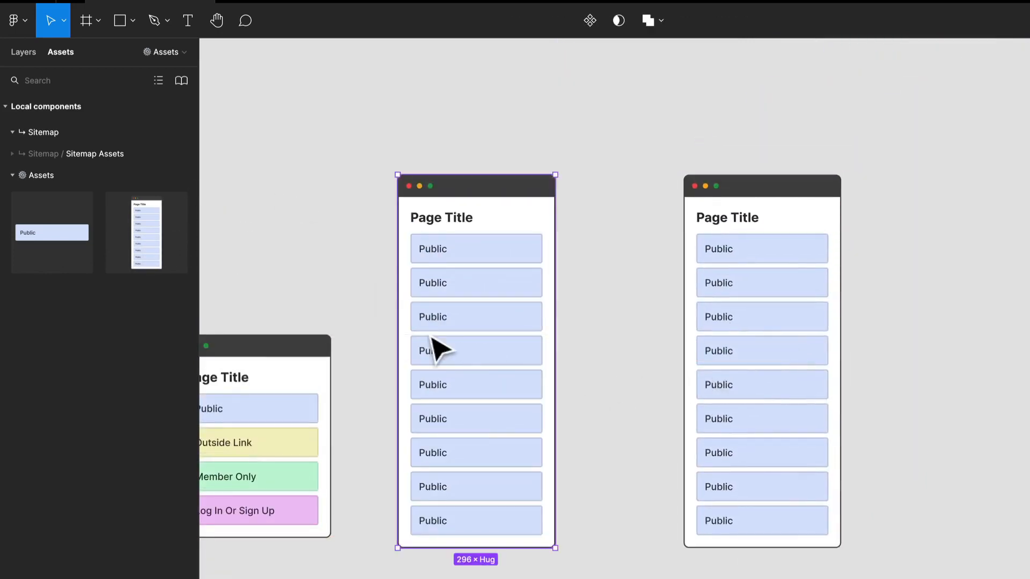
Set the corner radius of all four variants in the Link component set to 100
drag(348, 330, 425, 292)
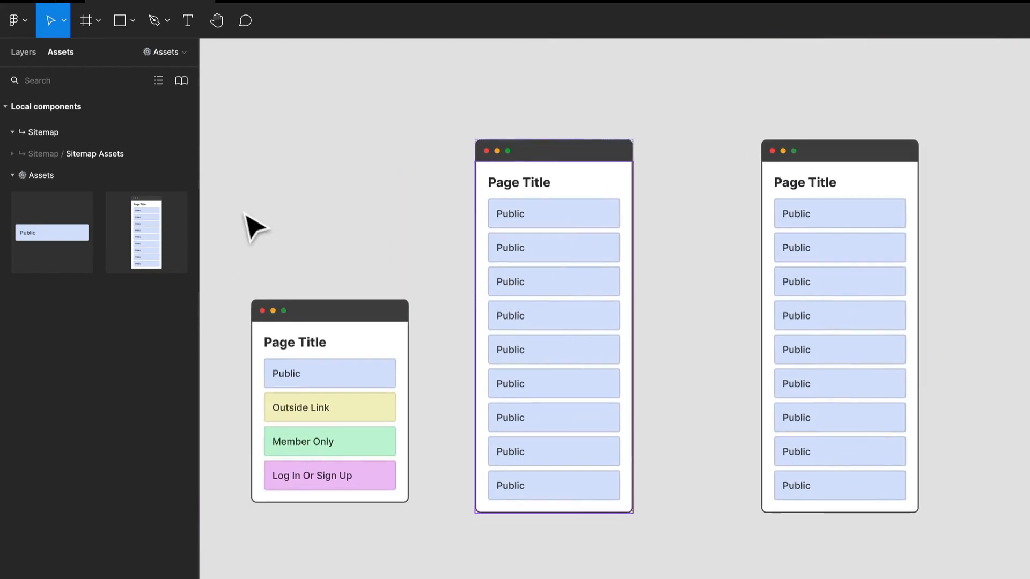
drag(253, 225, 465, 152)
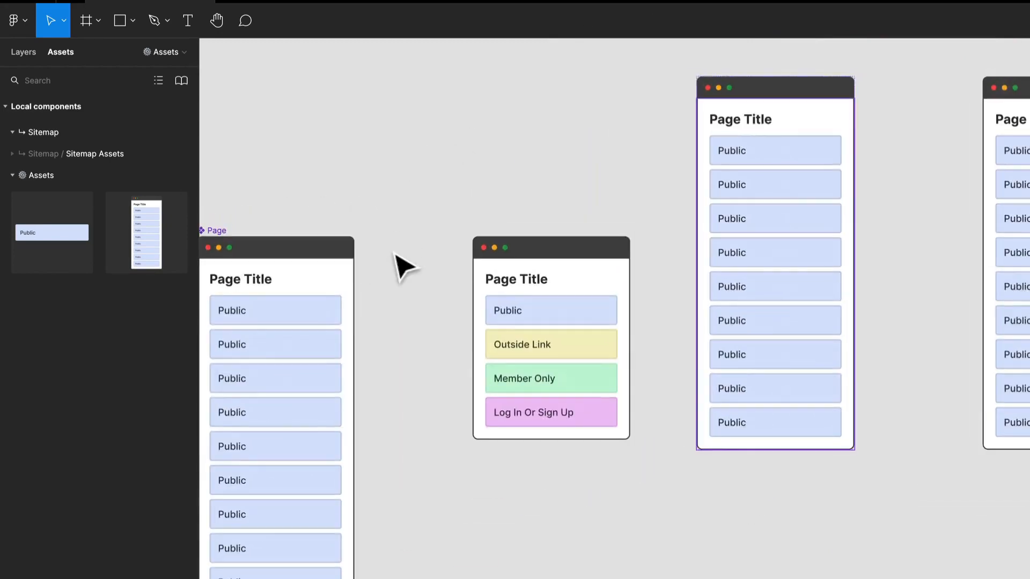
scroll(404, 266, down, 3)
drag(349, 229, 478, 186)
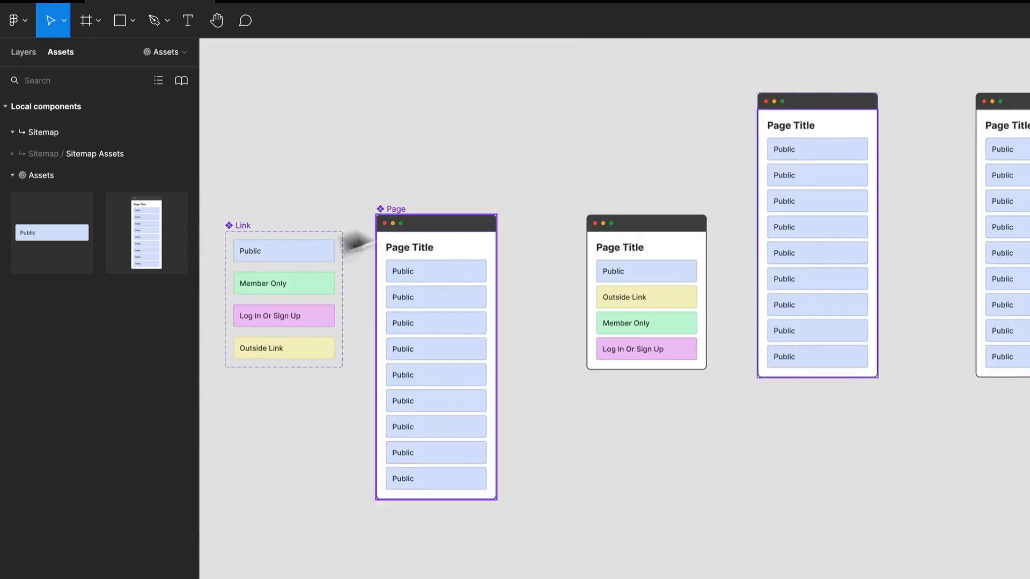
click(287, 256)
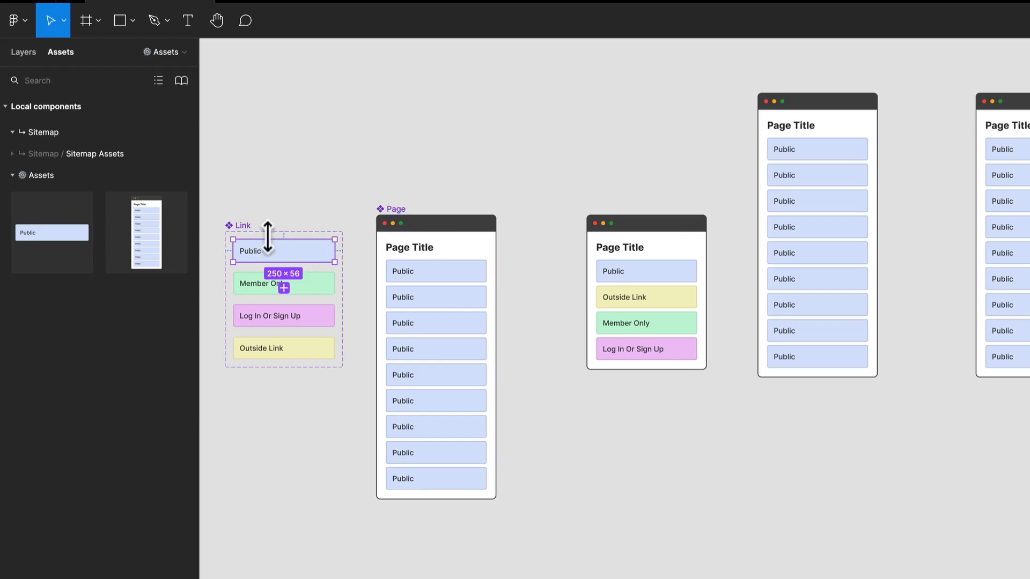
shift+click(301, 290)
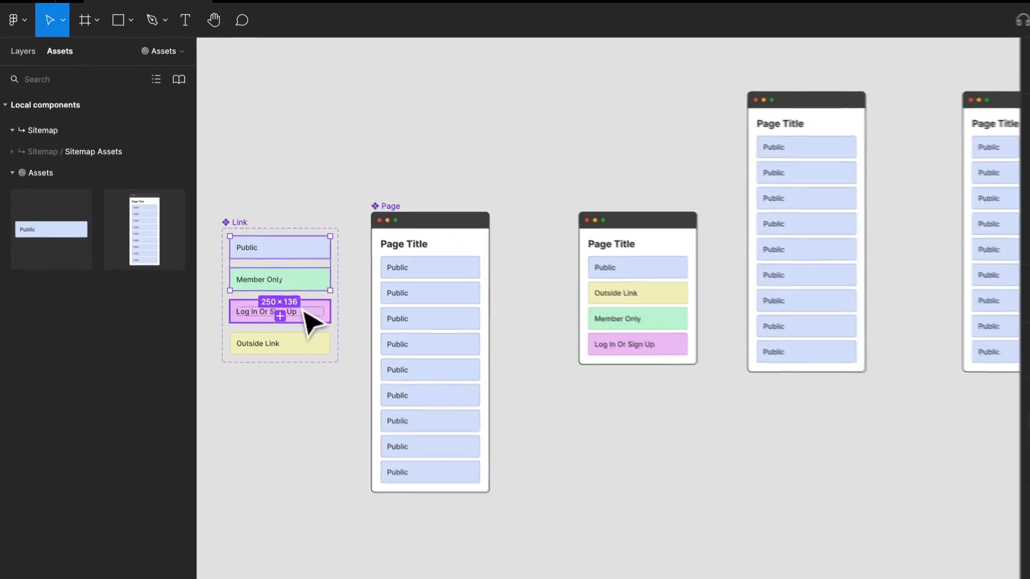
shift+click(308, 316)
shift+click(321, 349)
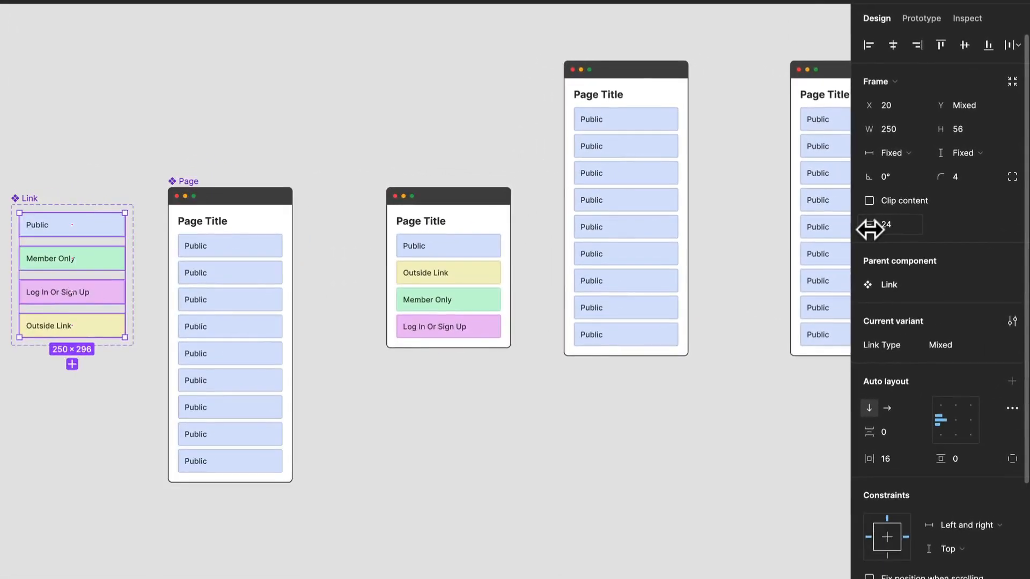
click(957, 171)
text(100)
key(Return)
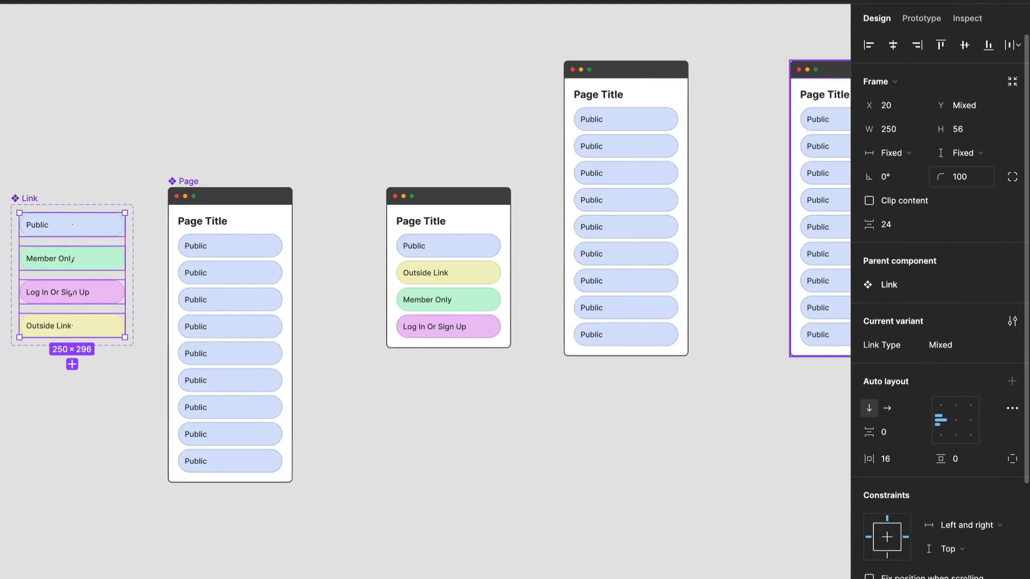
Set the corner radius of the main Page component to 0 and check the corners on its instances
scroll(494, 271, right, 10)
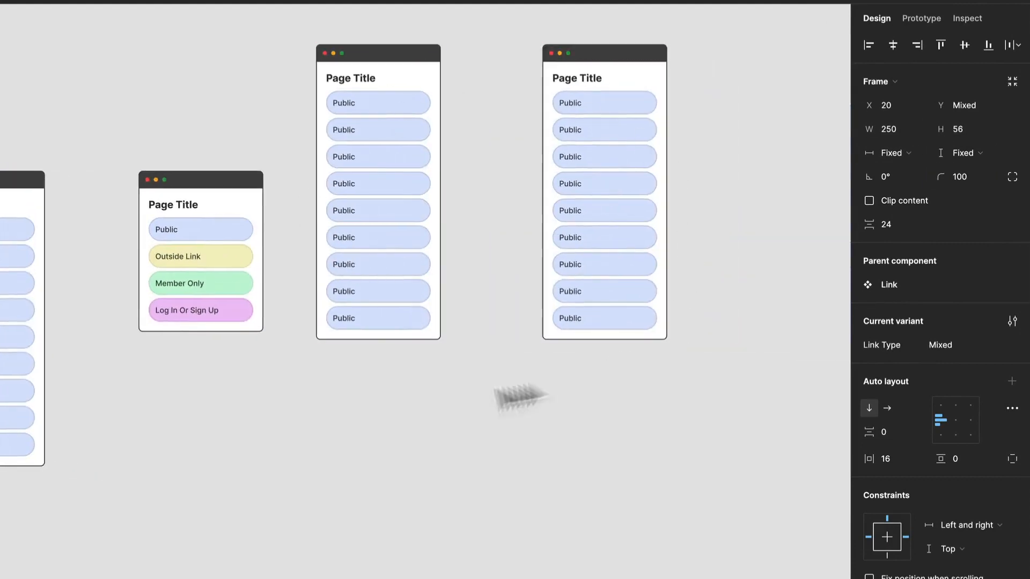
click(149, 182)
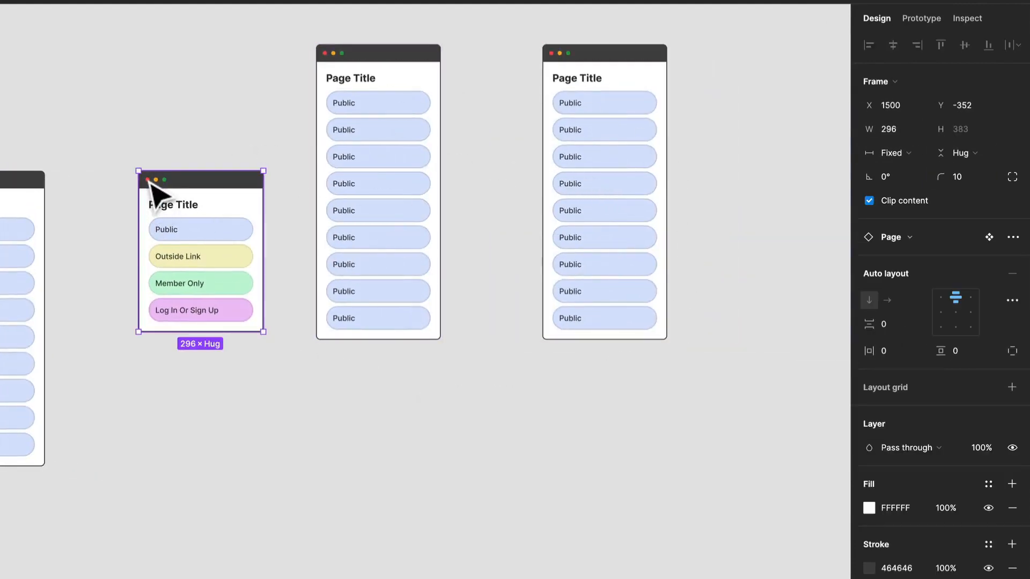
scroll(271, 161, left, 5)
click(180, 163)
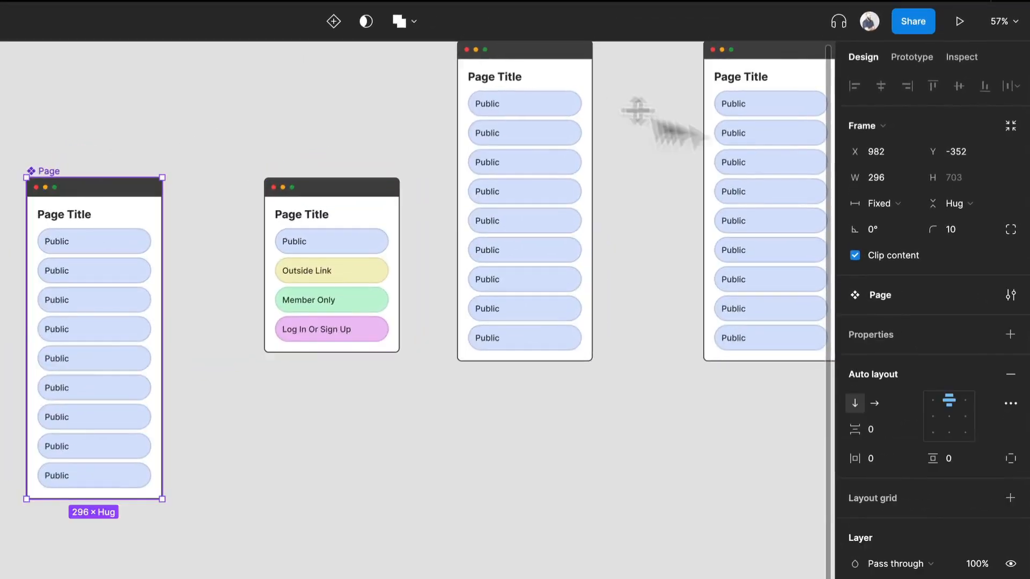
click(955, 227)
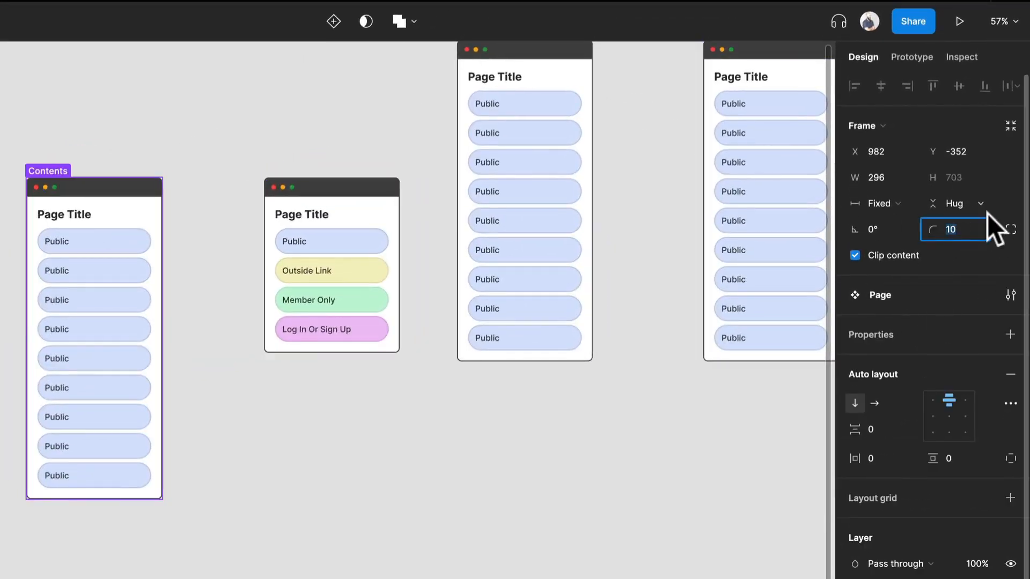
text(0)
key(Return)
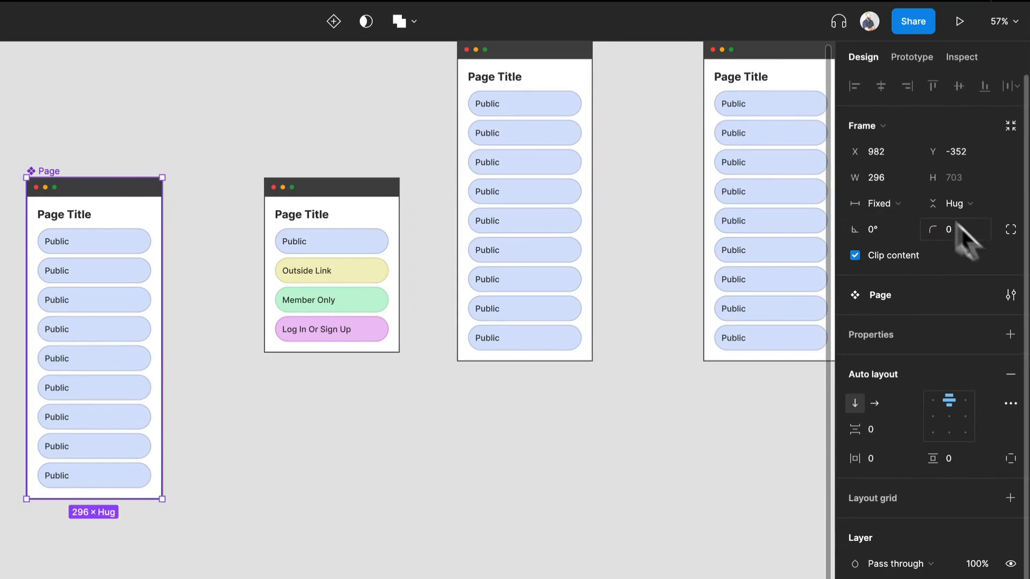
scroll(609, 311, up, 5)
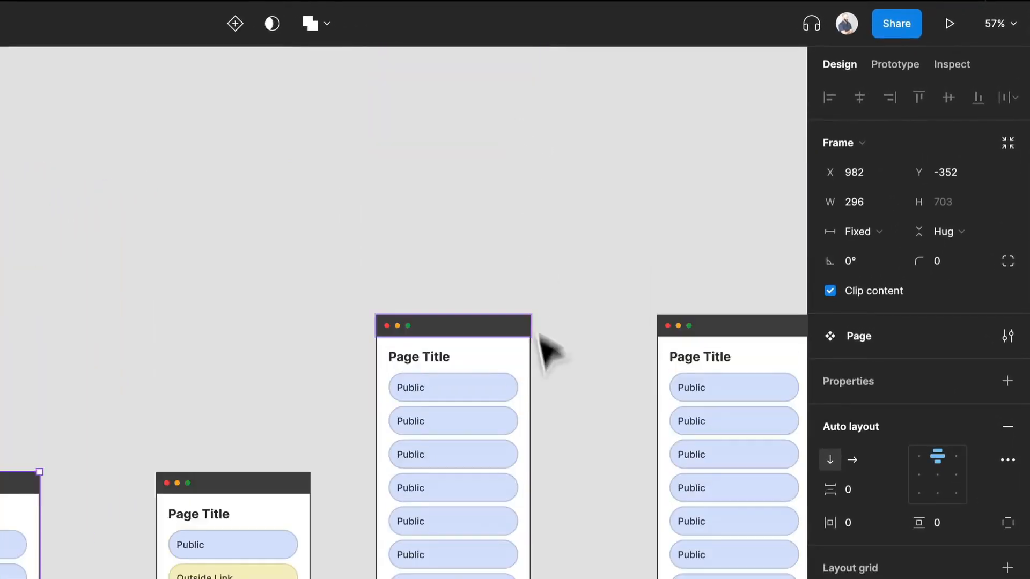
scroll(547, 348, up, 4)
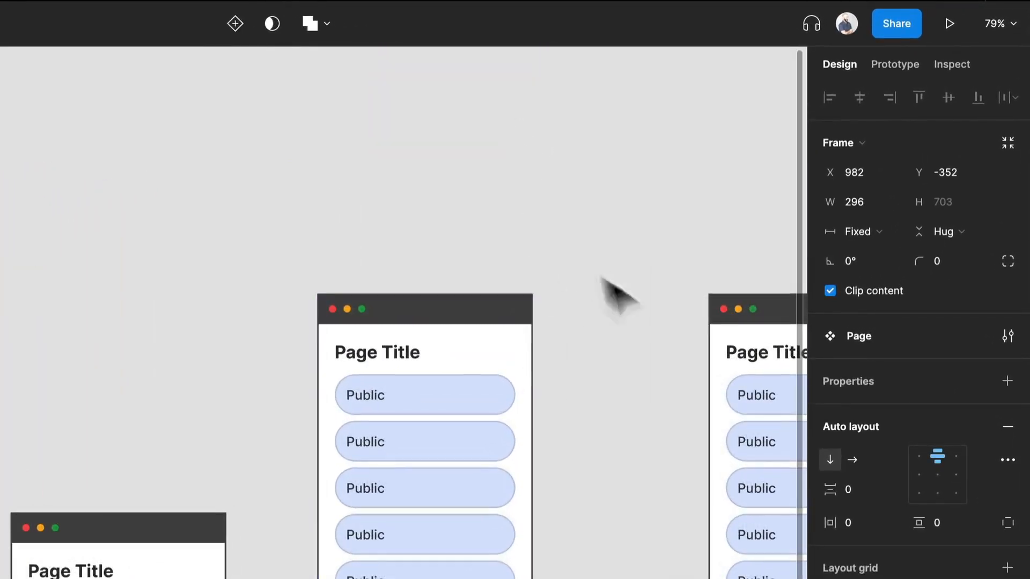
click(317, 108)
scroll(294, 157, down, 3)
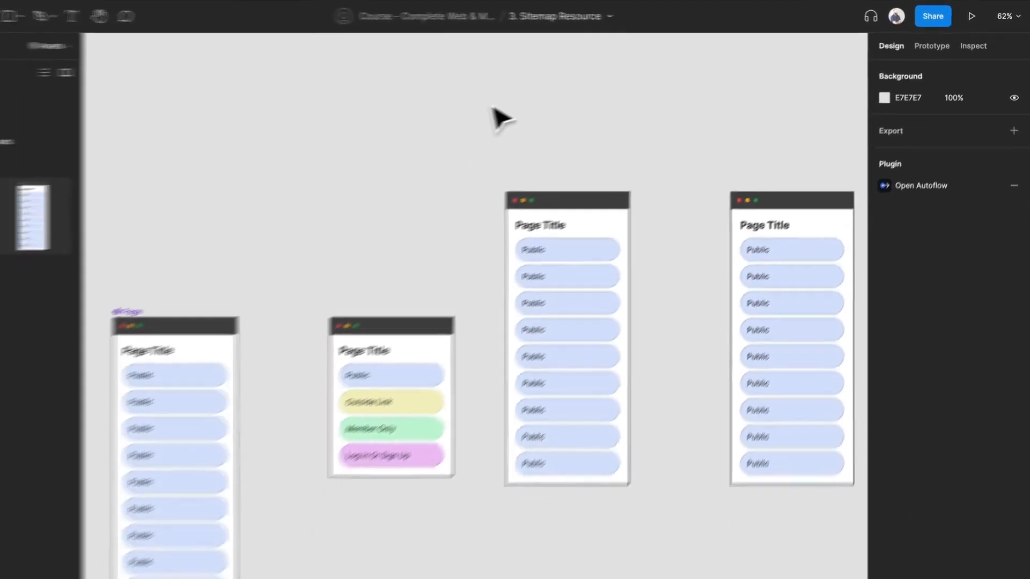